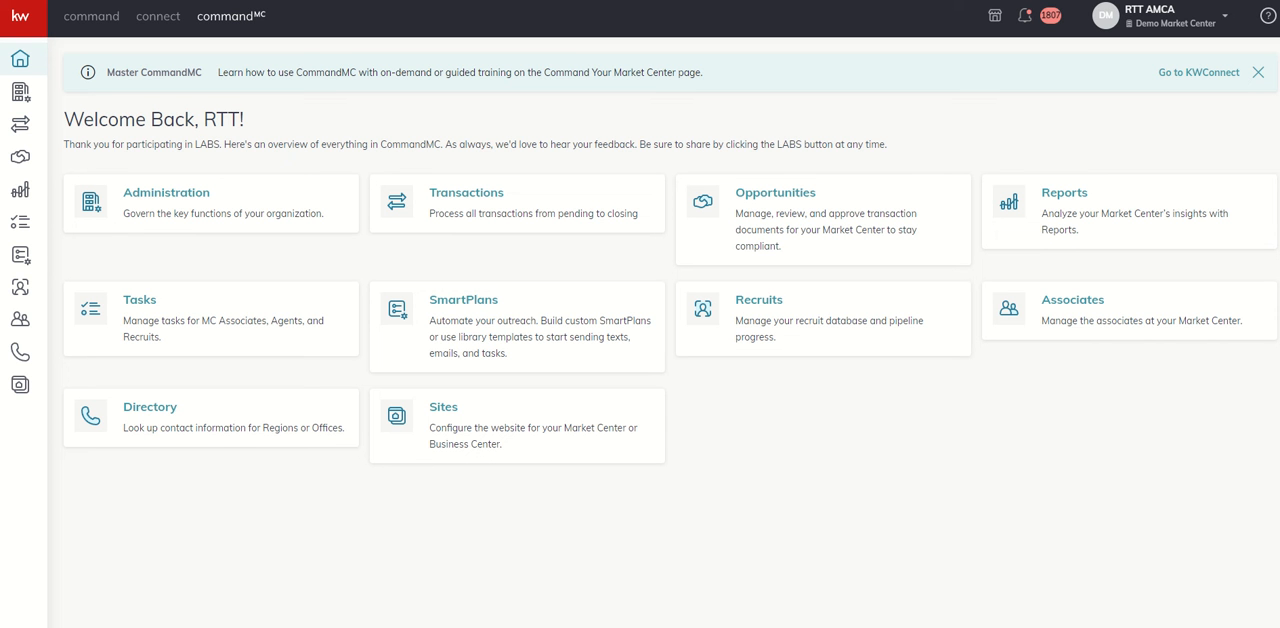
# Open the fifth recruit's record from Recruit Management and display the recruit's timeline
pyautogui.click(763, 311)
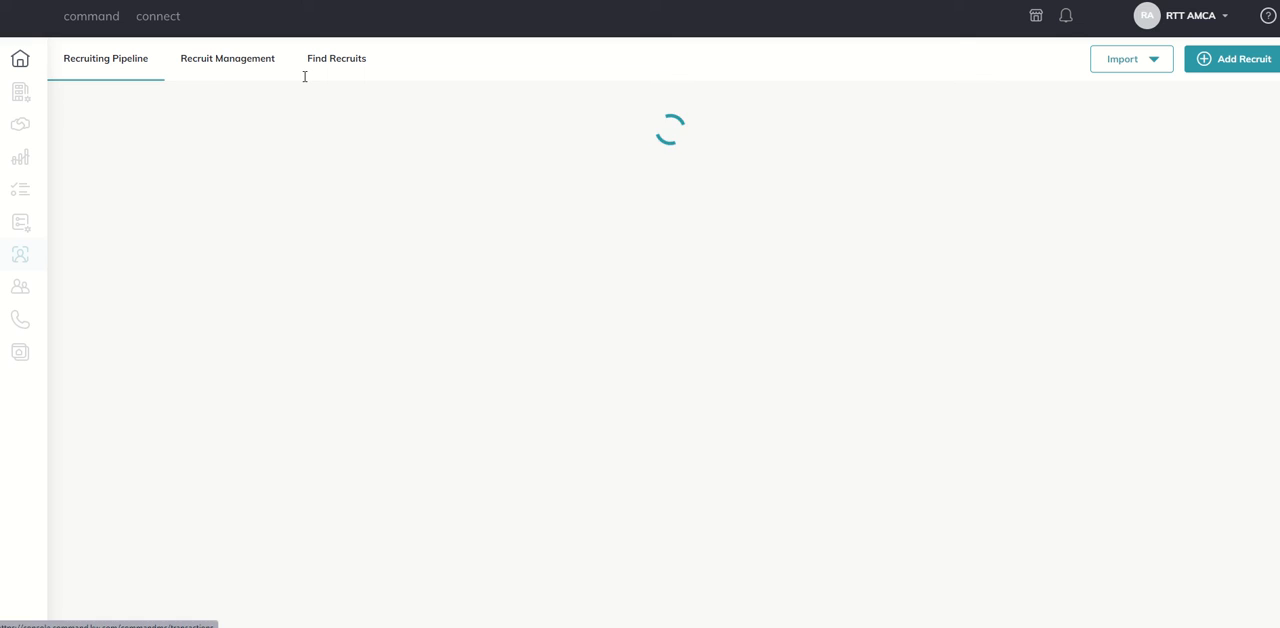
pyautogui.click(245, 61)
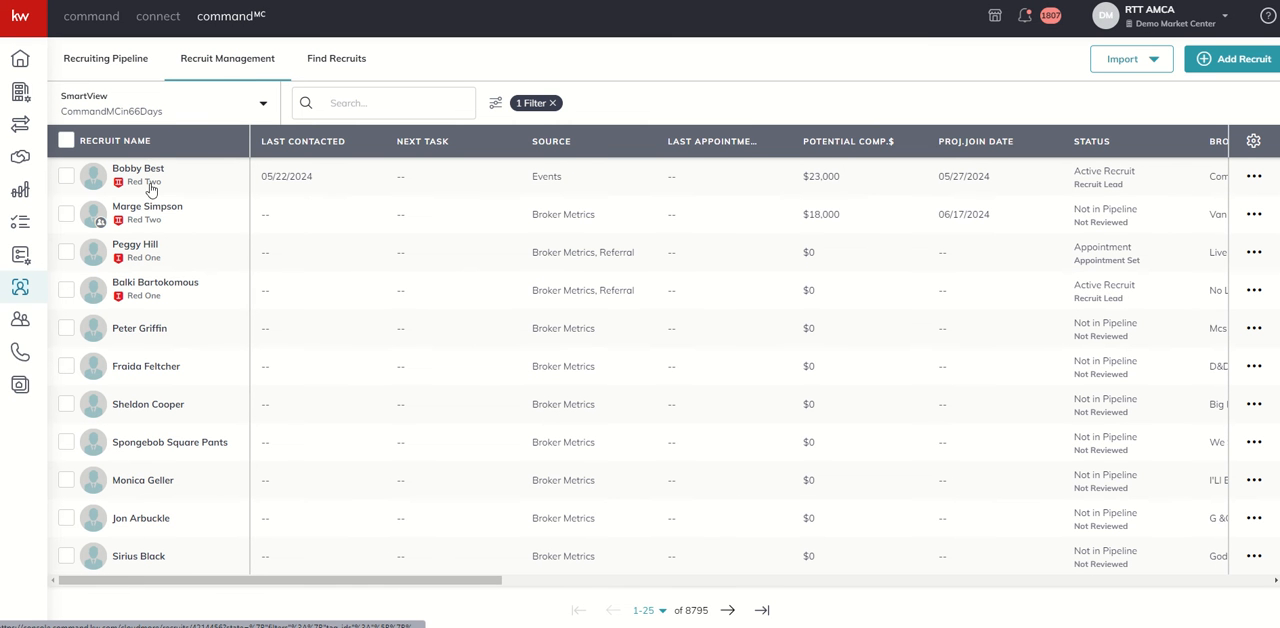
pyautogui.click(140, 328)
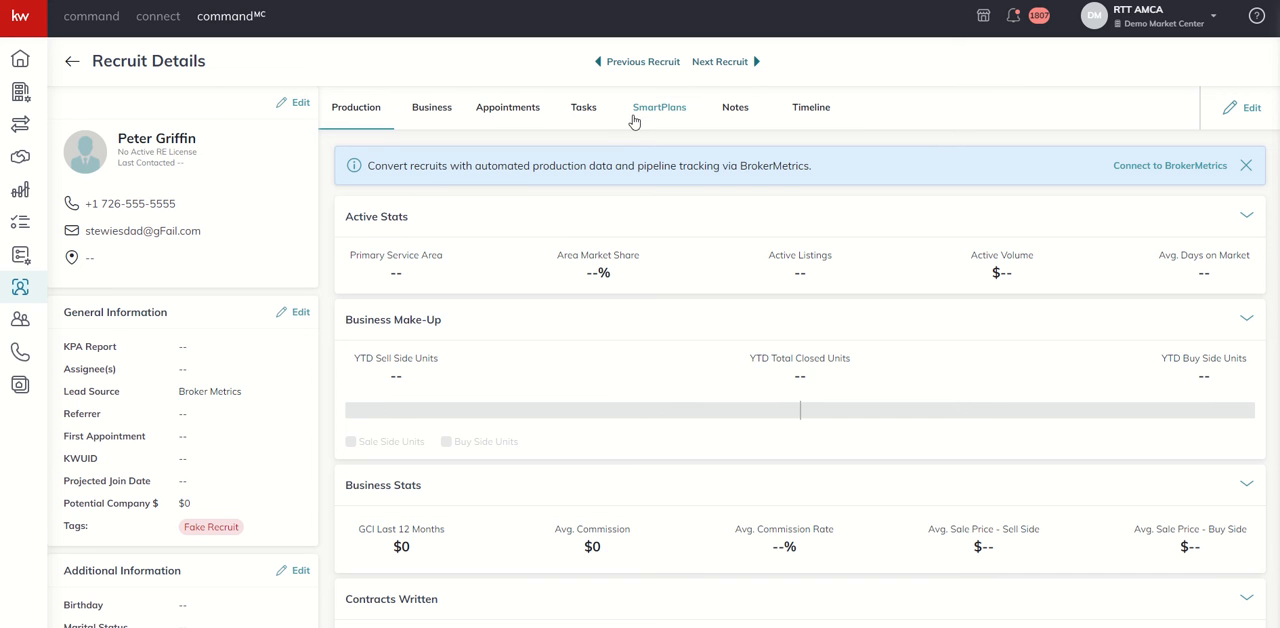
pyautogui.click(813, 112)
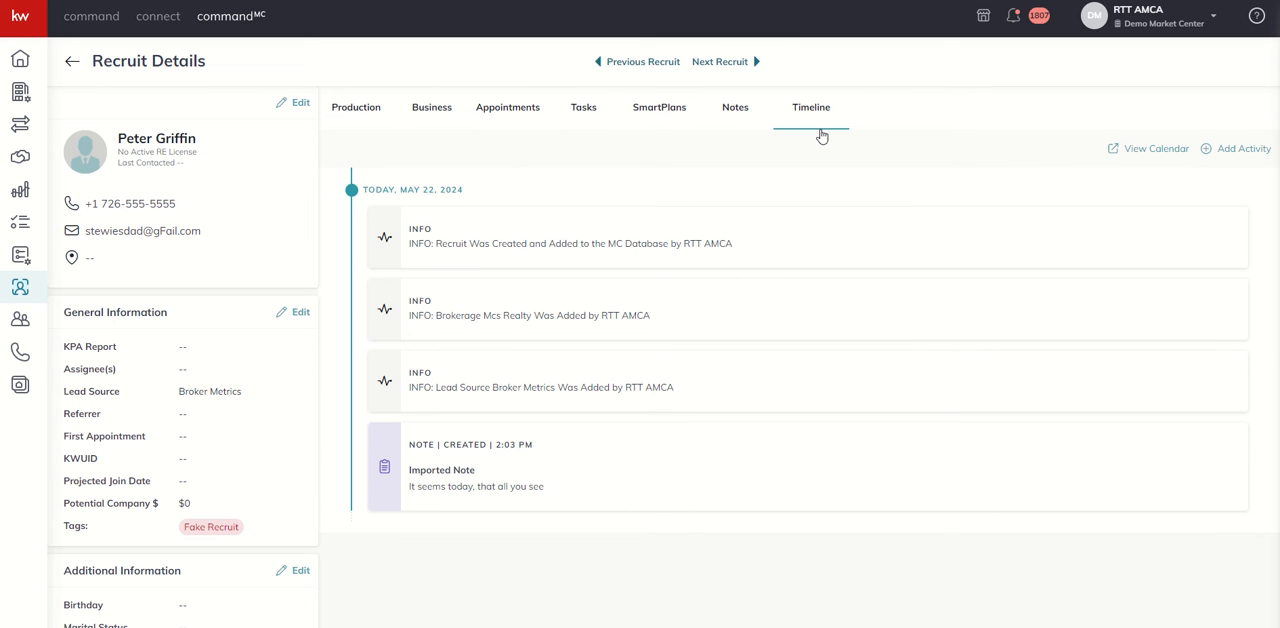
# Start a new timeline activity of type Call with outcome Answered, dated 5/17/2024
pyautogui.click(1245, 150)
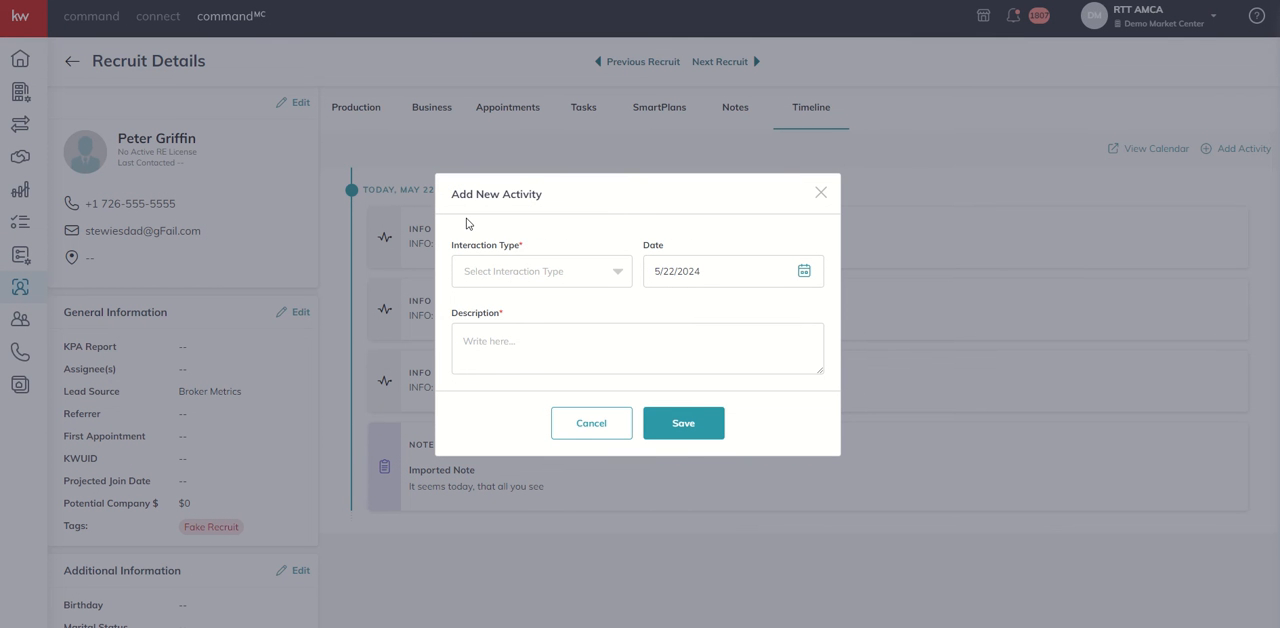
pyautogui.click(530, 278)
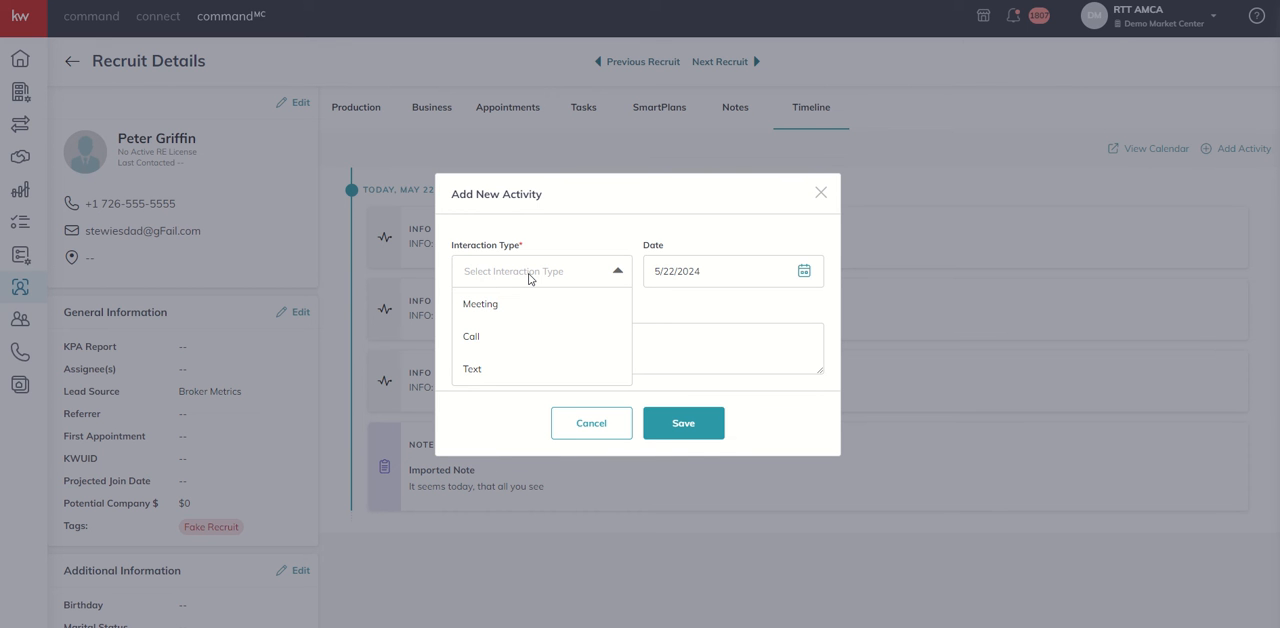
pyautogui.click(476, 346)
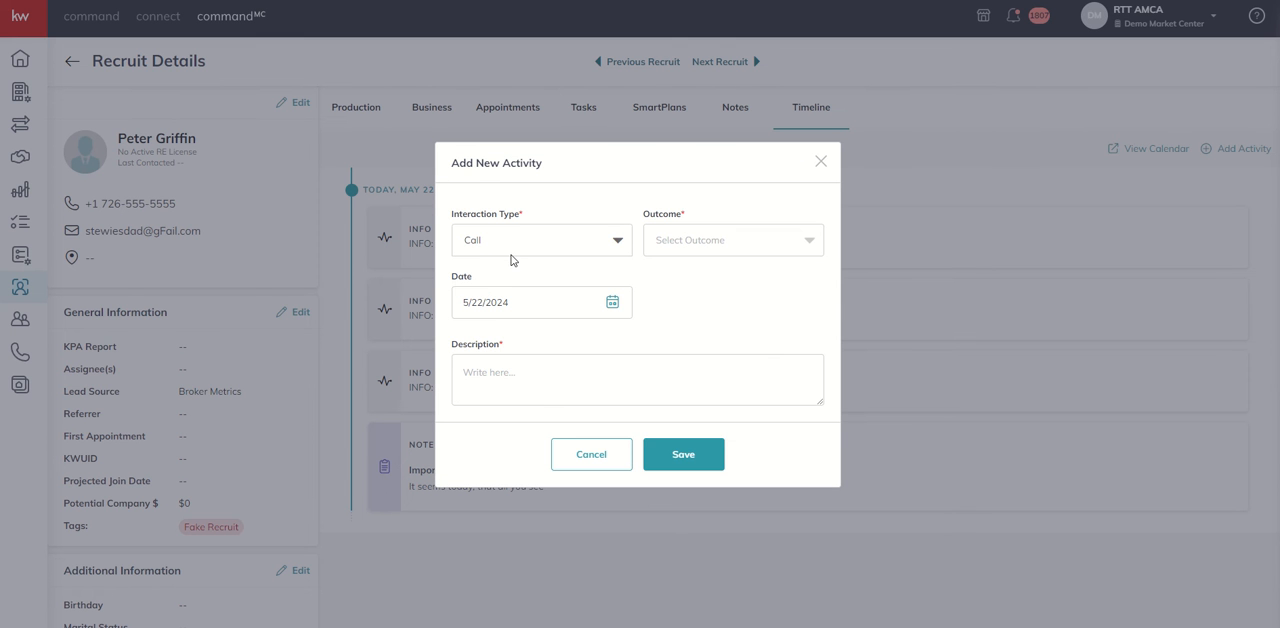
pyautogui.click(669, 249)
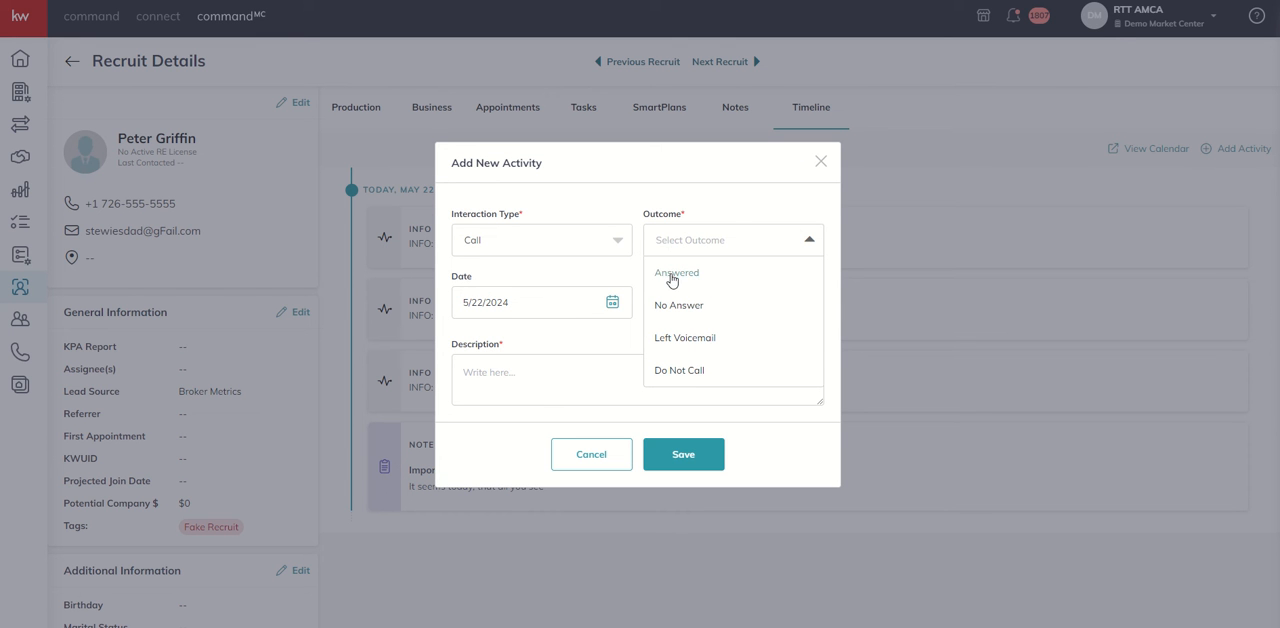
pyautogui.click(672, 278)
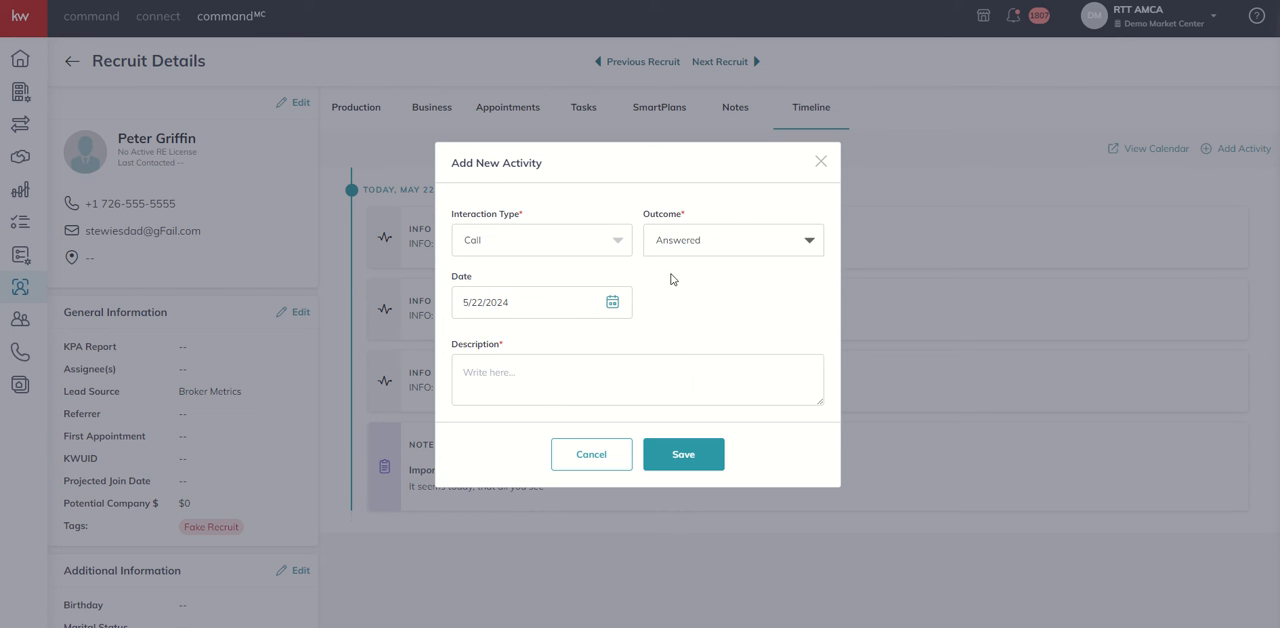
pyautogui.click(546, 310)
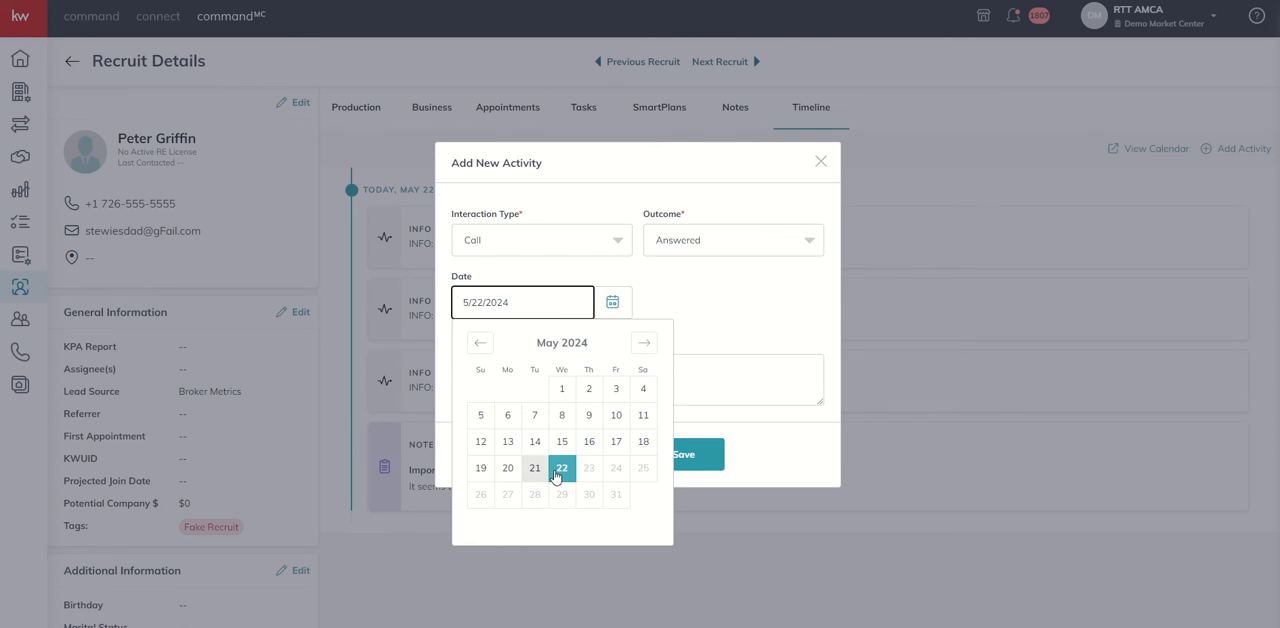
pyautogui.click(616, 443)
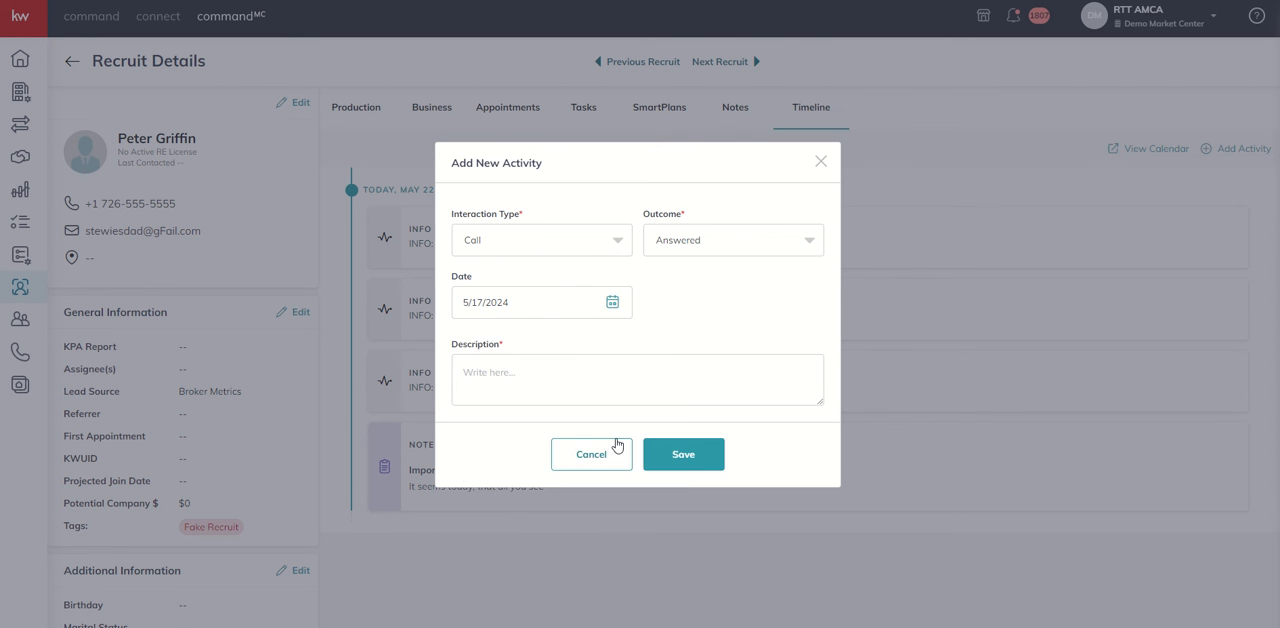
# Describe the call as "Spoke to" the recruit by first name, "willing to meet next week (5/21) to talk about a possible move to KW", and save
pyautogui.click(571, 387)
pyautogui.write('Spoke to Pe')
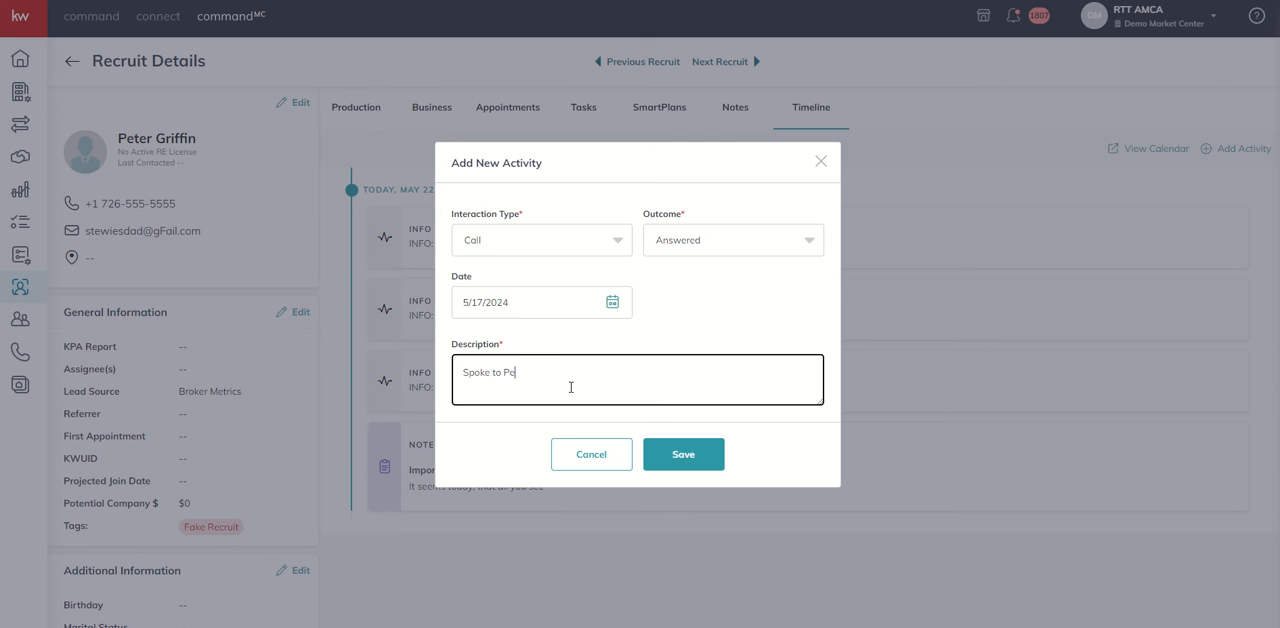
pyautogui.write('ter, willing to meet next week (5/21) to talk abo')
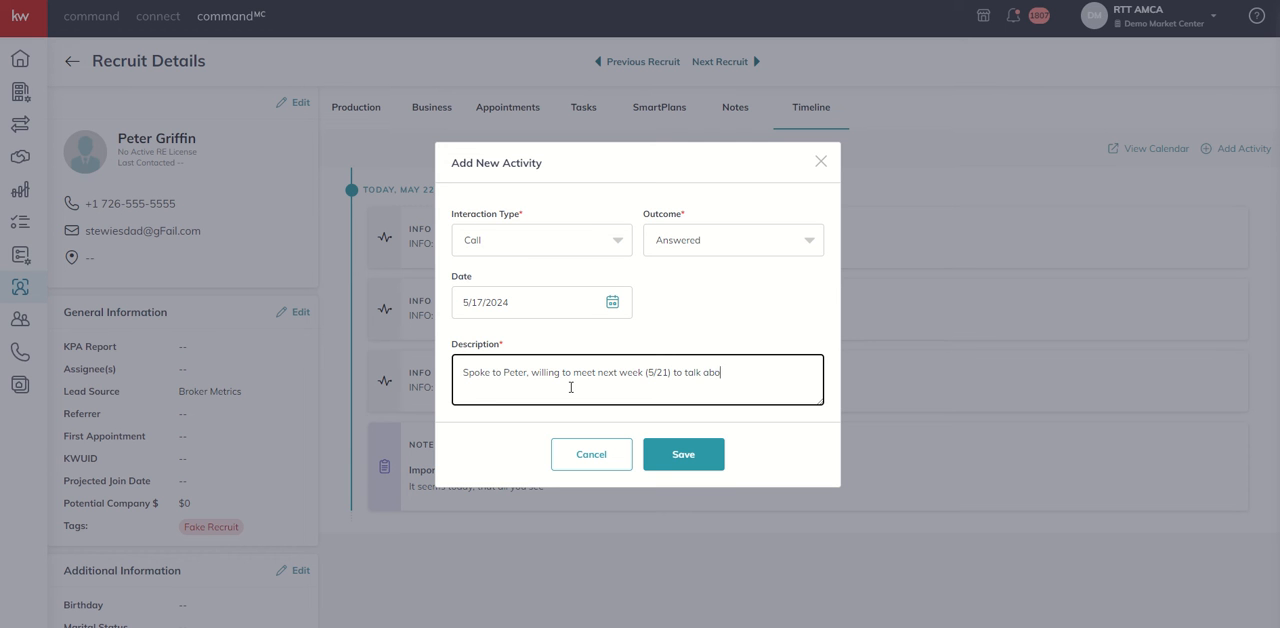
pyautogui.write('ut a possible move to KW.')
pyautogui.click(674, 456)
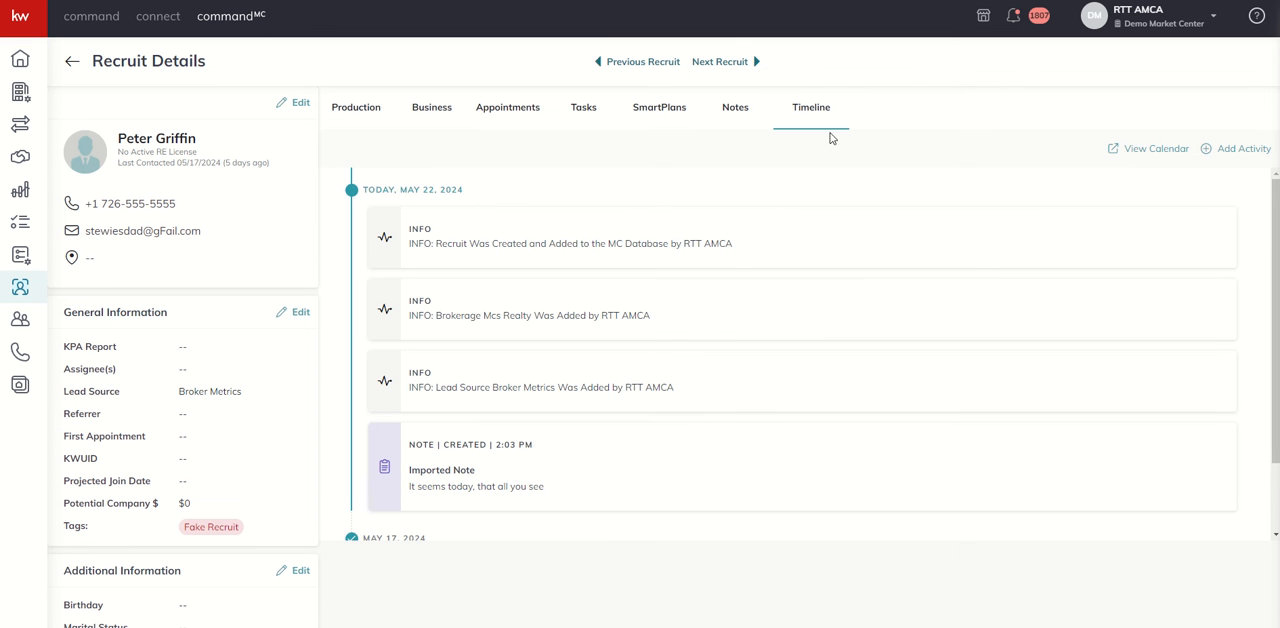
pyautogui.scroll(-1, 478, 222)
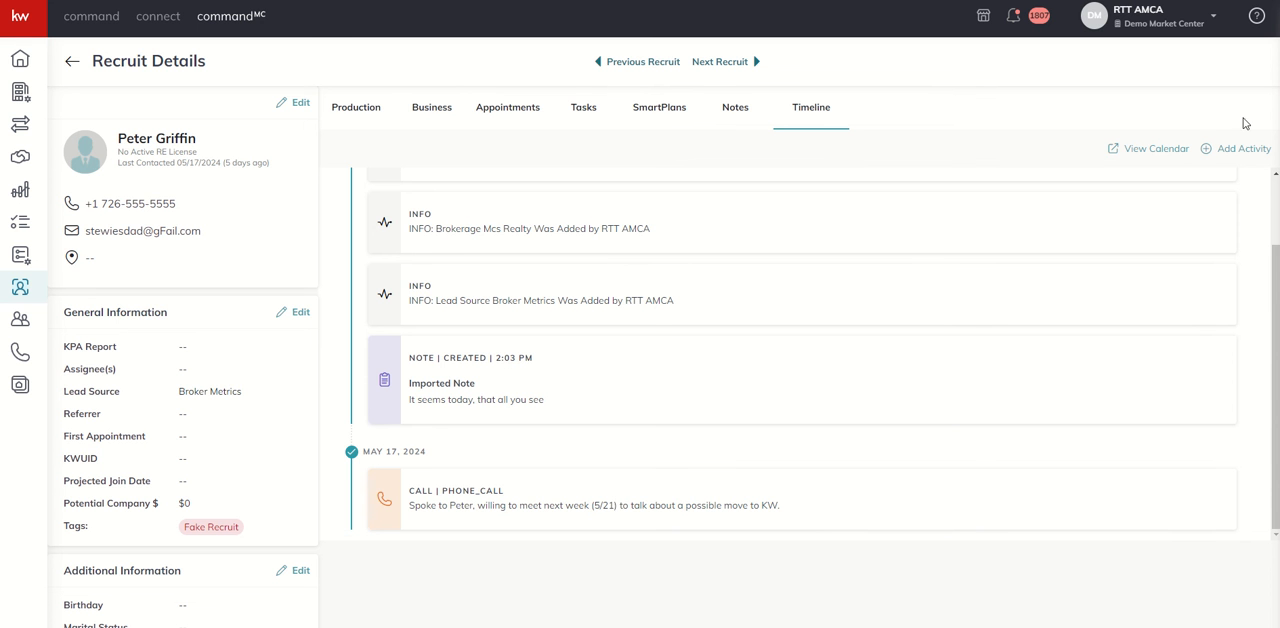
# Start a second timeline activity of type Text with outcome Received, dated 5/20/2024
pyautogui.click(1240, 149)
pyautogui.click(614, 285)
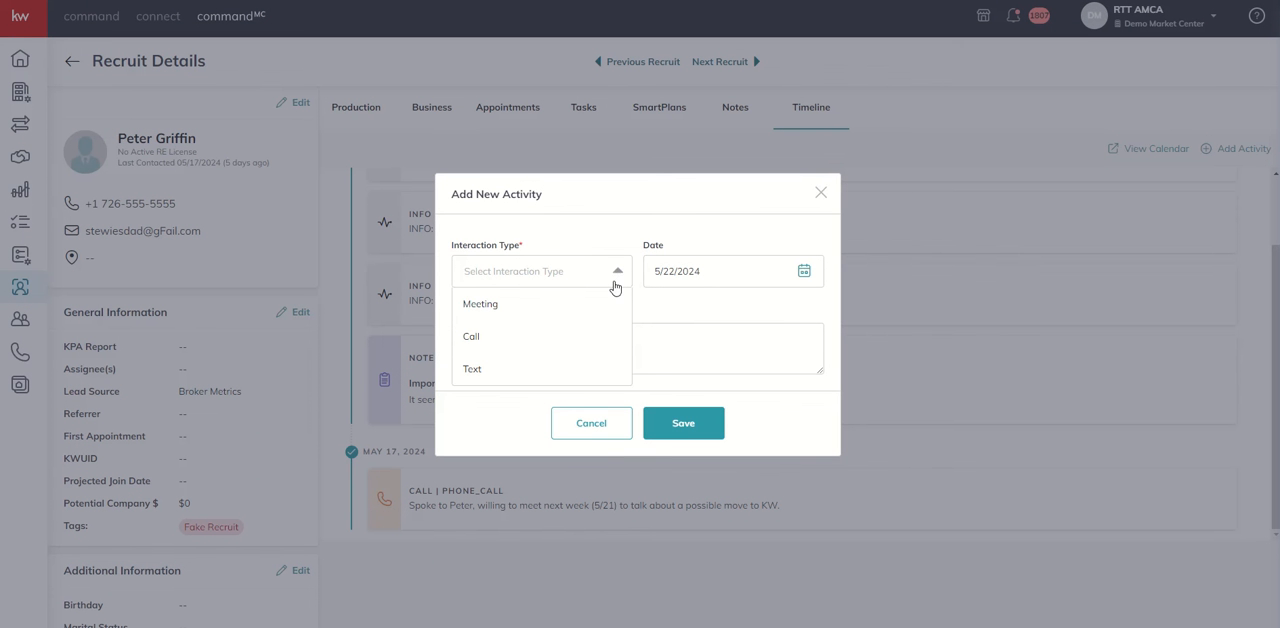
pyautogui.click(478, 370)
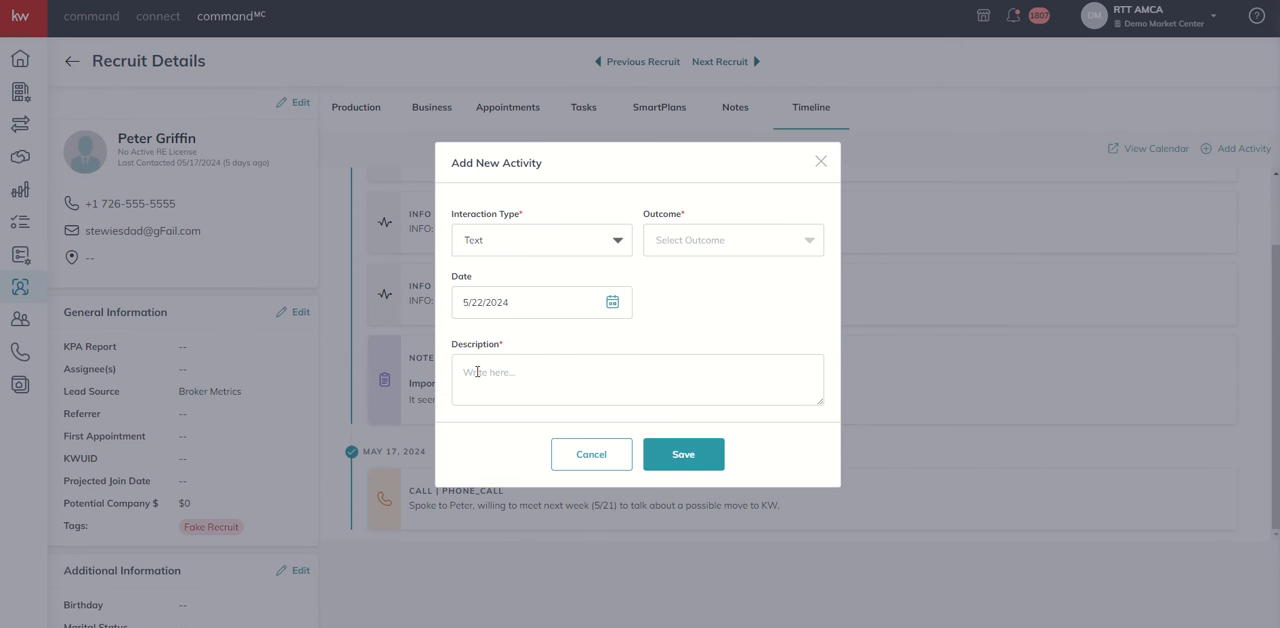
pyautogui.click(656, 240)
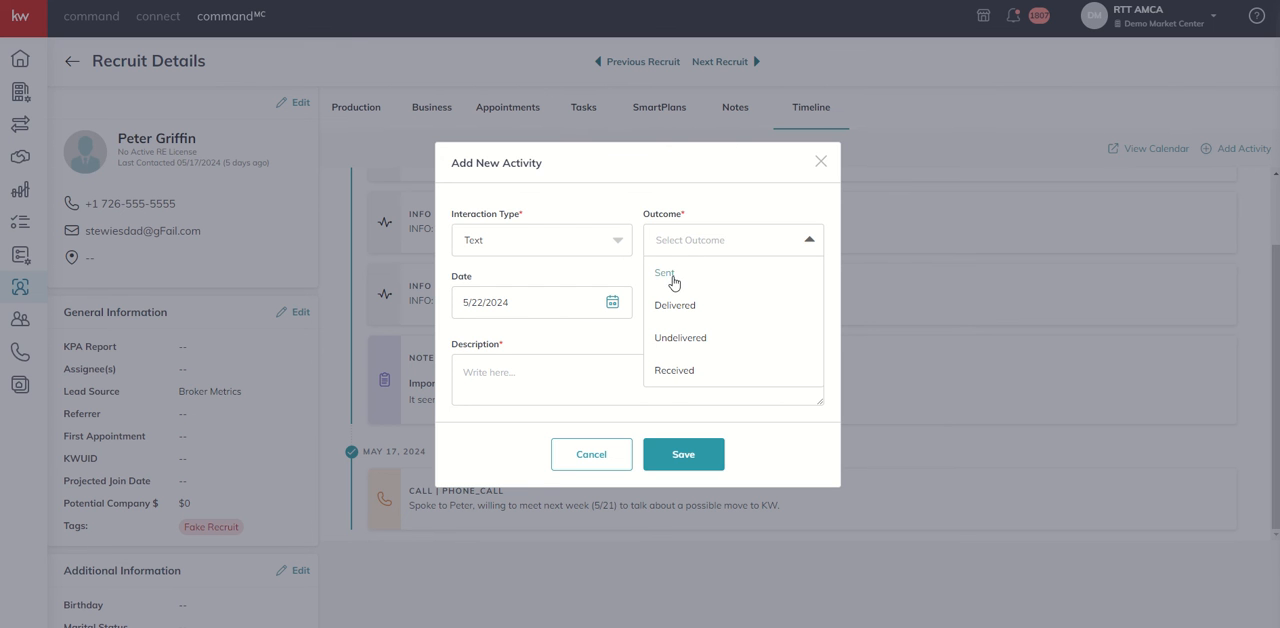
pyautogui.click(668, 372)
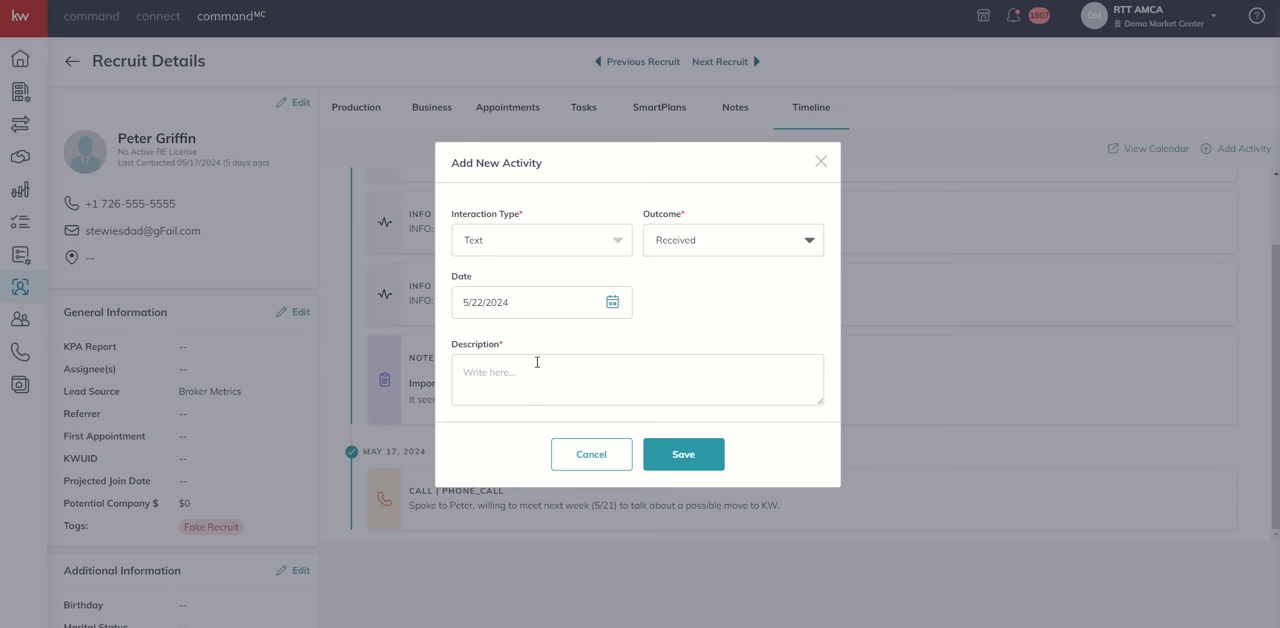
pyautogui.click(547, 303)
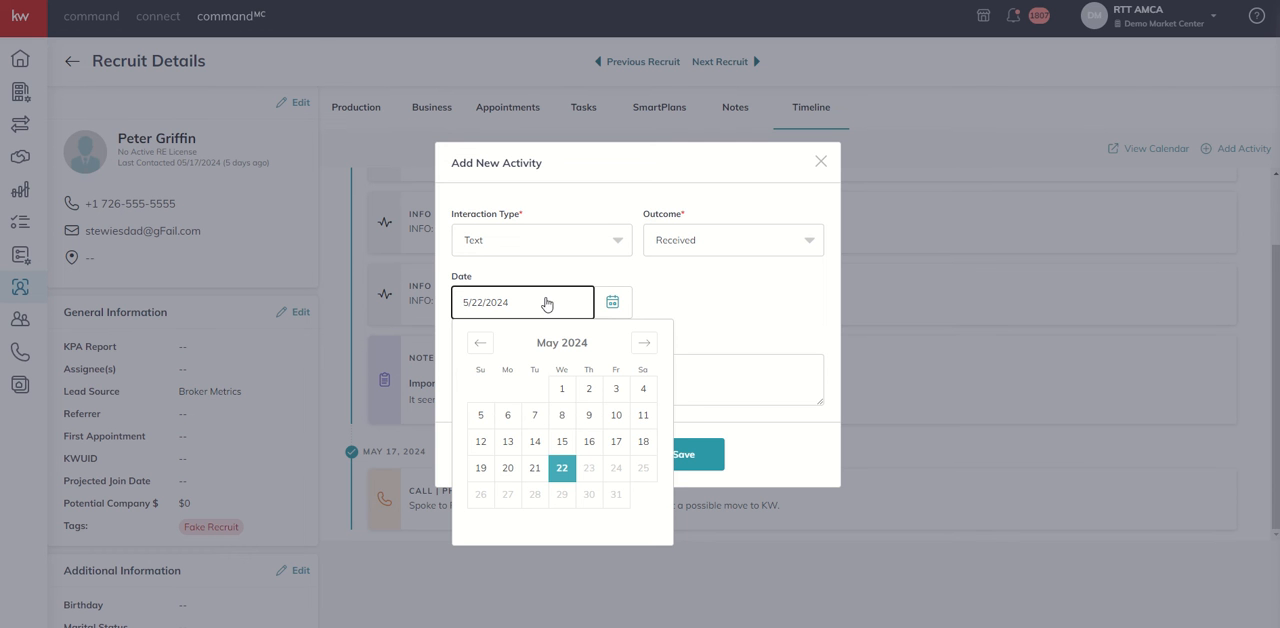
pyautogui.click(510, 470)
# Describe the text as "Text sent to confirm" the recruit's "appointment on 5/21" and save the activity
pyautogui.click(546, 373)
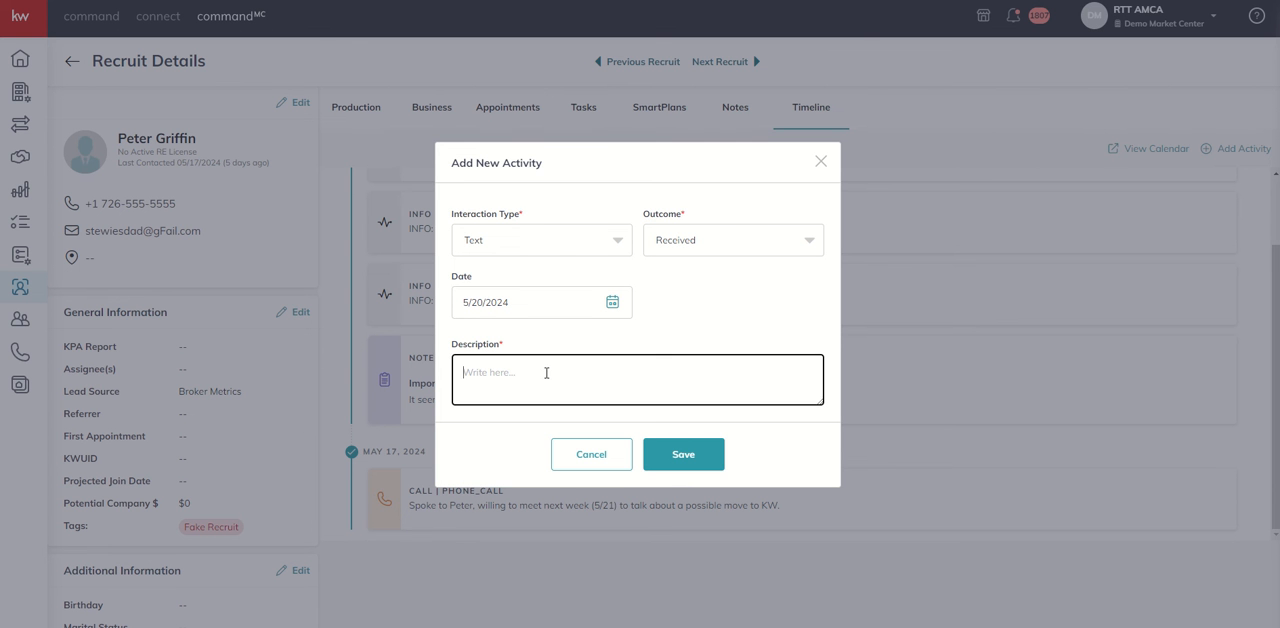
pyautogui.write("Text sent to confirm Peter's appointmet")
pyautogui.press('BackSpace')
pyautogui.write('nt on 4/')
pyautogui.write('/21')
pyautogui.click(663, 453)
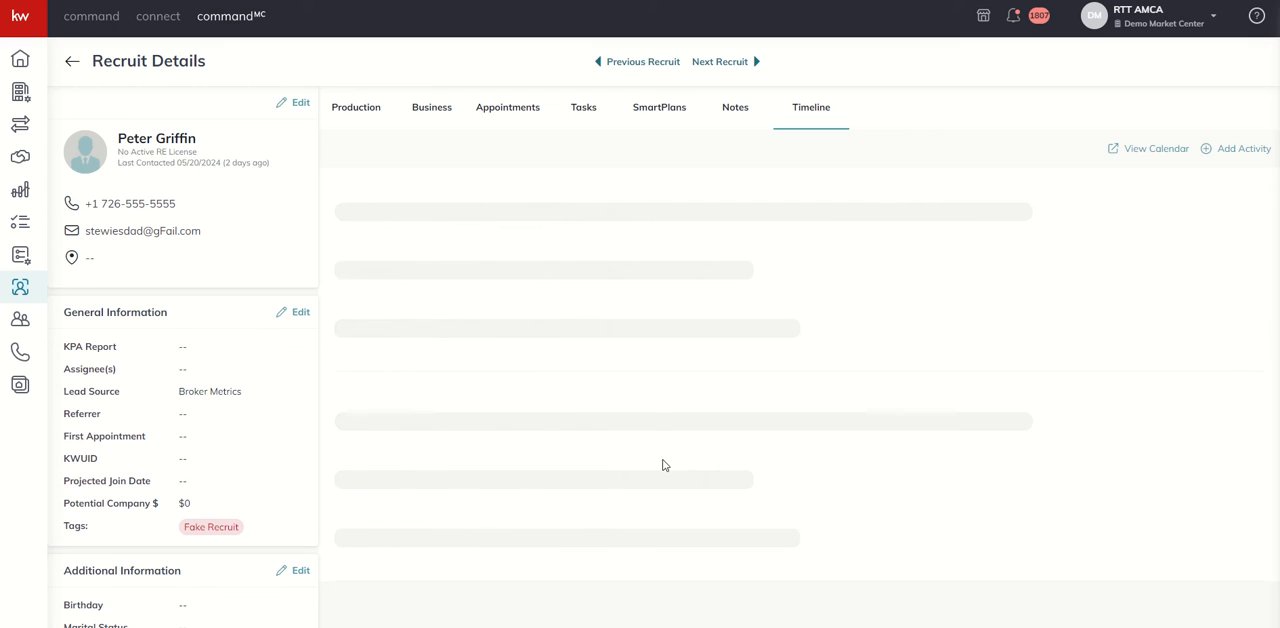
pyautogui.scroll(-3, 607, 393)
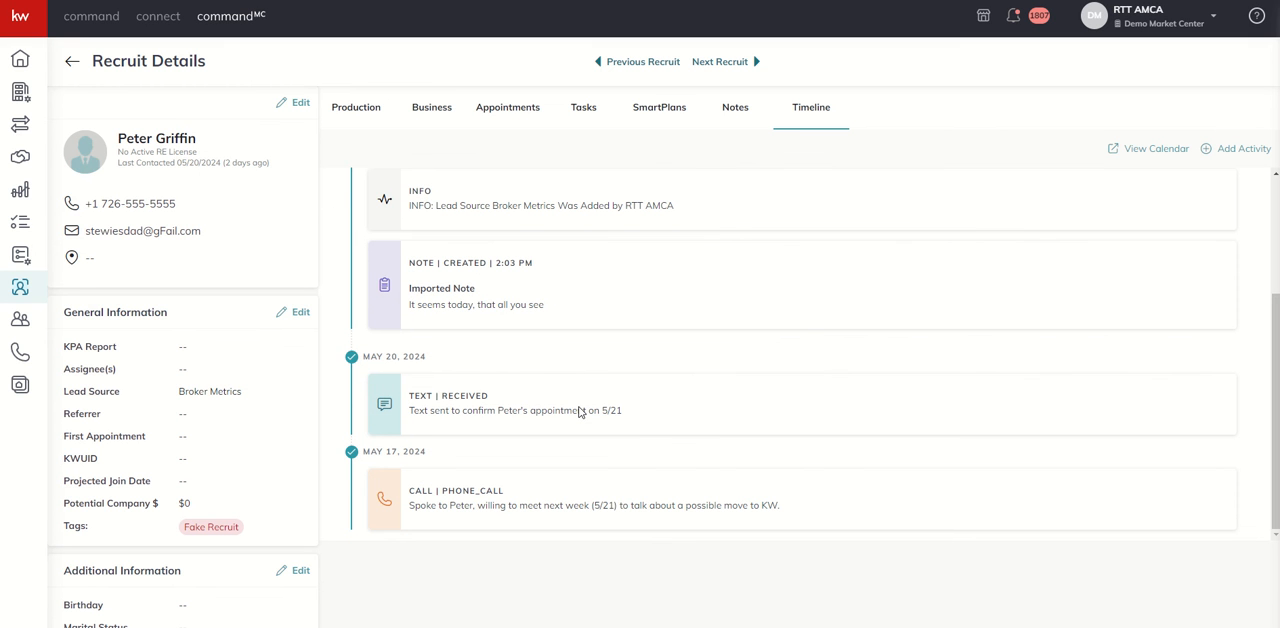
# Start a third timeline activity with Meeting as the interaction type
pyautogui.click(1243, 152)
pyautogui.click(606, 274)
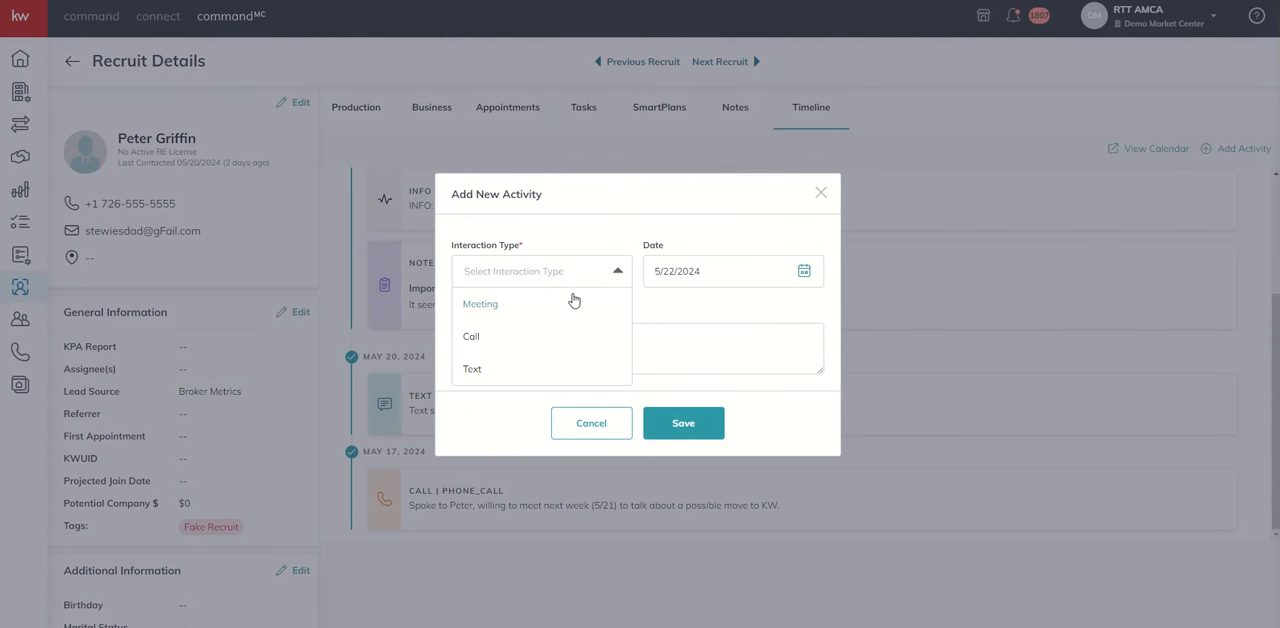
pyautogui.click(481, 312)
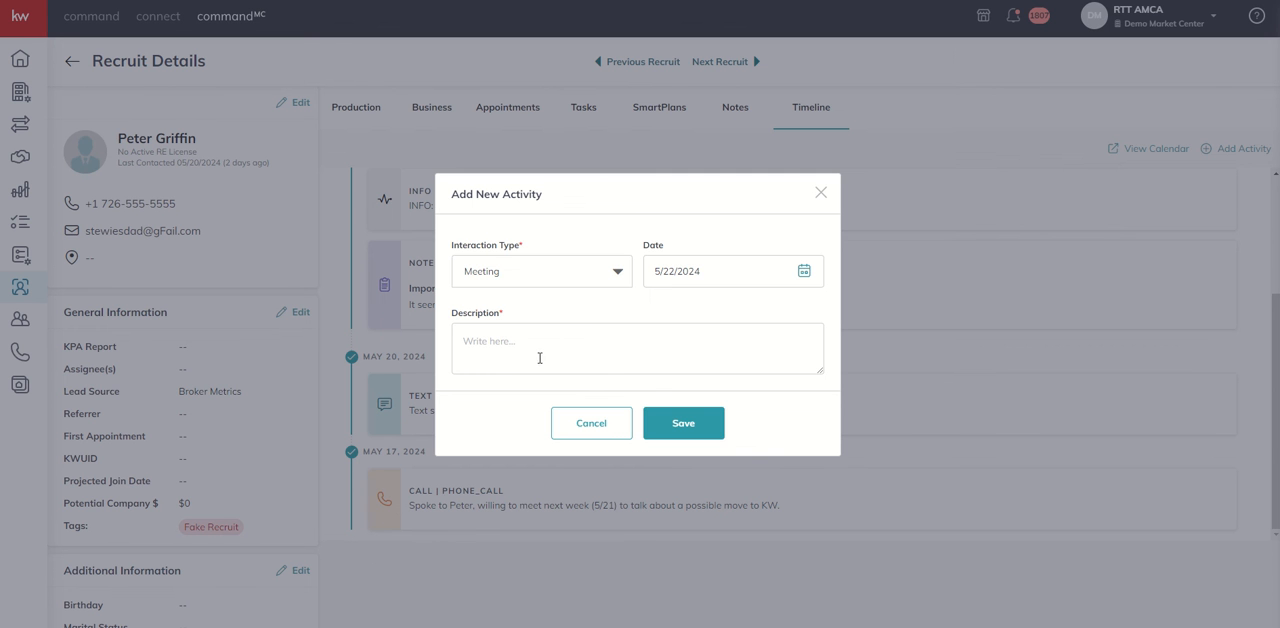
# Save the meeting with description "This is a limited way to track my appointments/meetings. Best practice though would be to use the Appointments tab."
pyautogui.click(504, 347)
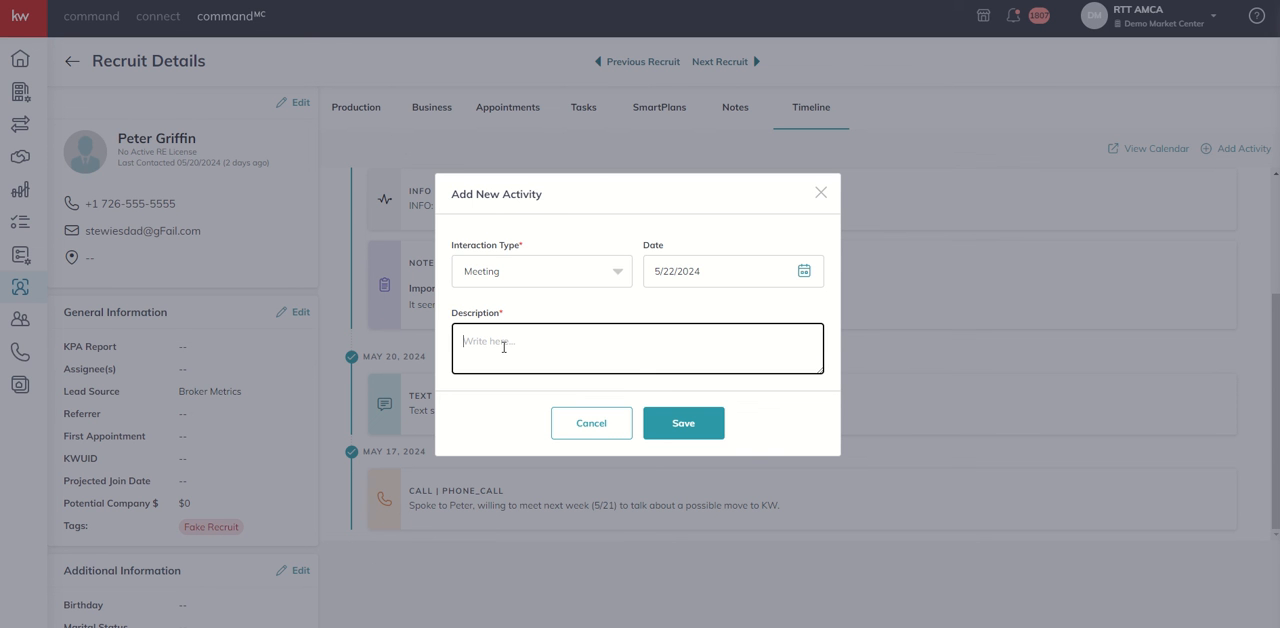
pyautogui.write('This is a limited way to track my appointments/')
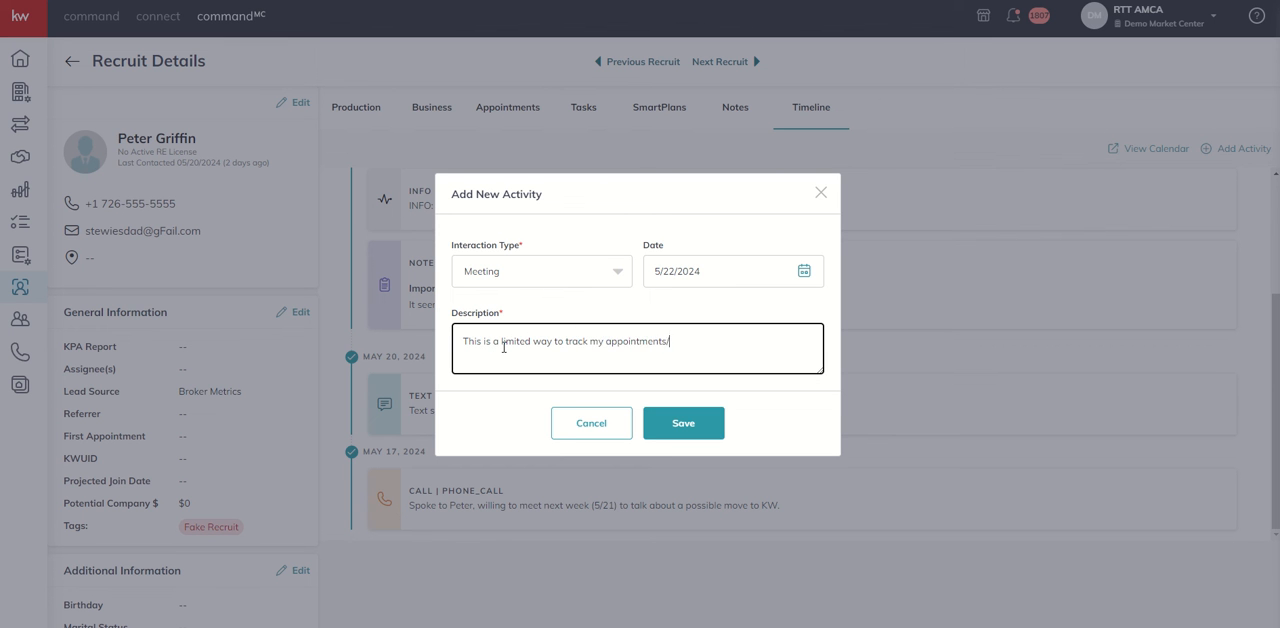
pyautogui.write('meetings.  Best practice though would be to us')
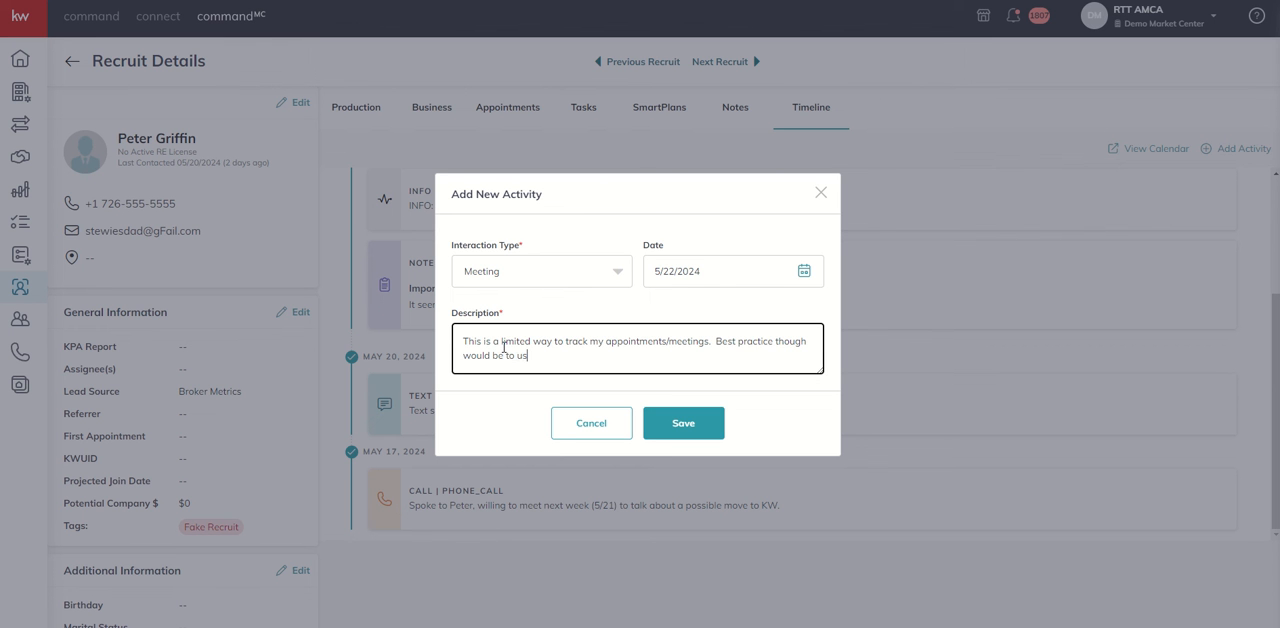
pyautogui.write('e the Appoinm')
pyautogui.press('BackSpace')
pyautogui.press('BackSpace')
pyautogui.write('t')
pyautogui.press('BackSpace')
pyautogui.write('ntments tab.')
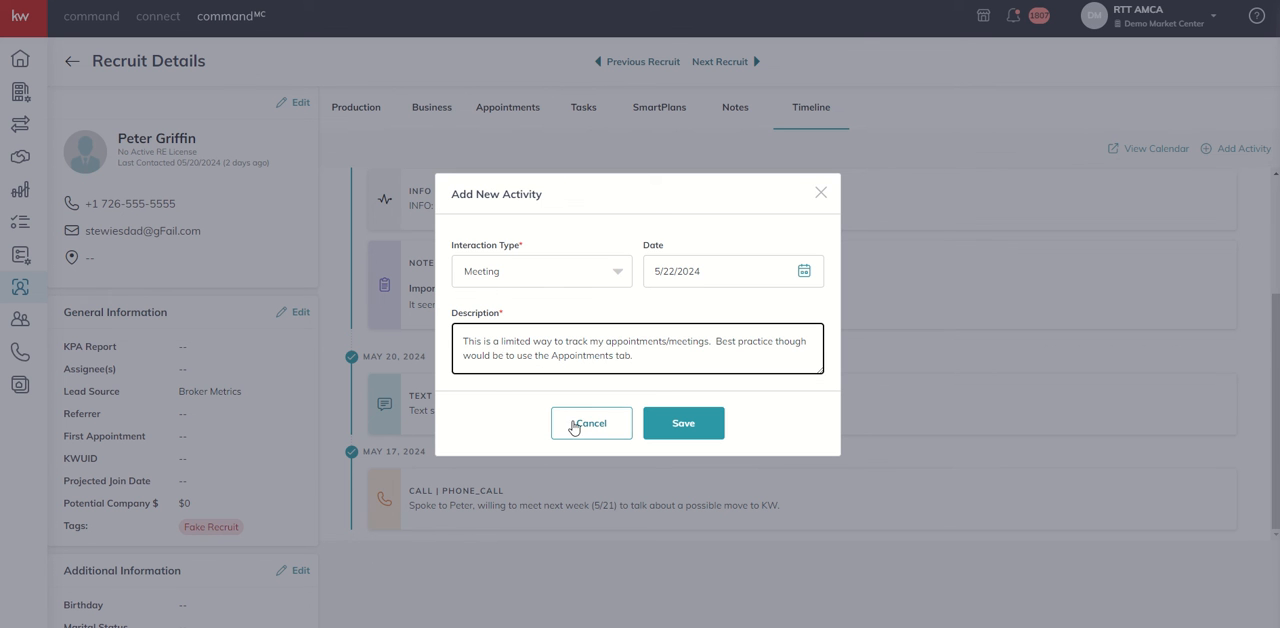
pyautogui.click(676, 428)
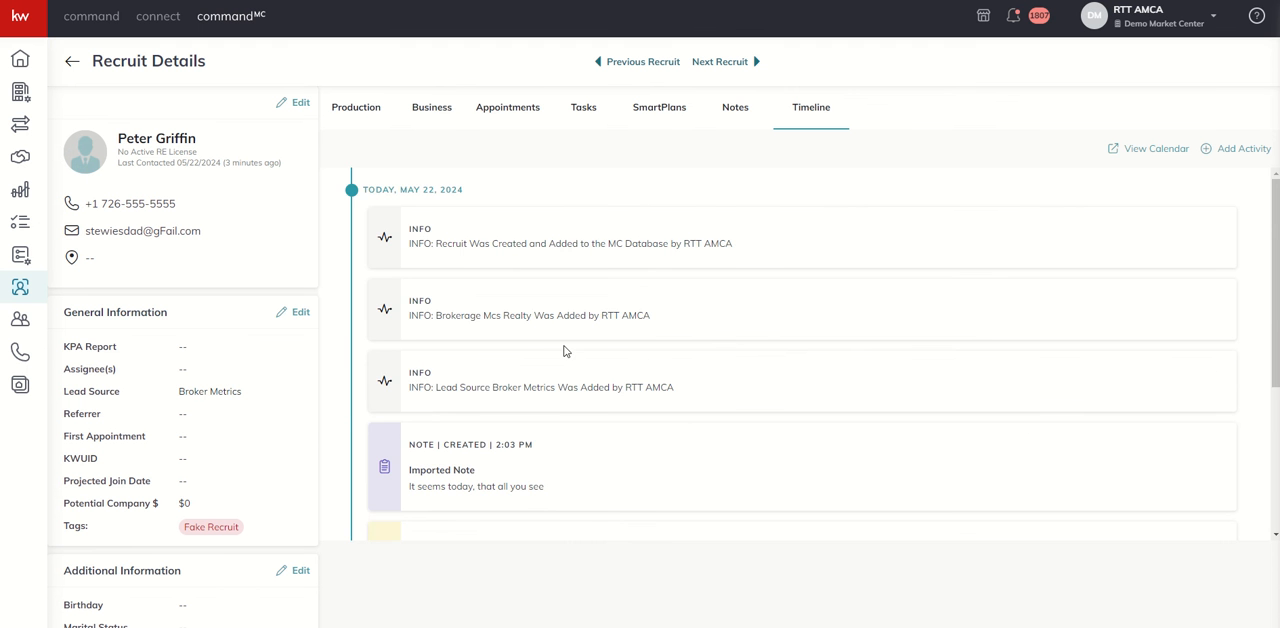
pyautogui.scroll(-3, 564, 350)
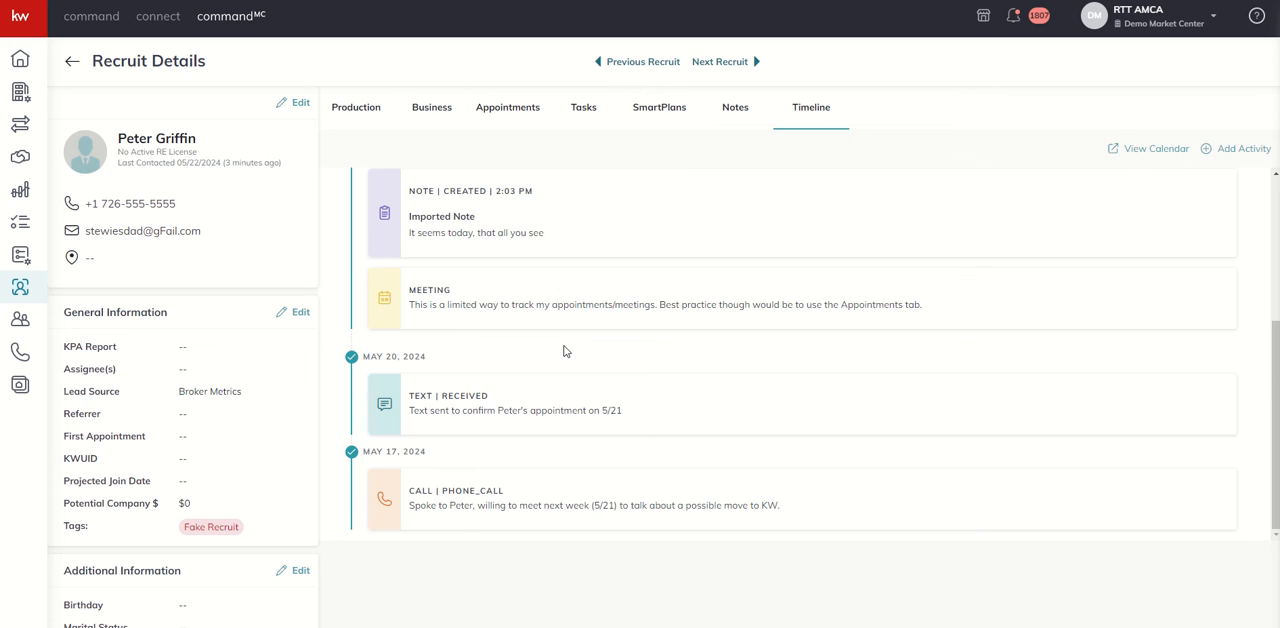
pyautogui.scroll(1, 564, 350)
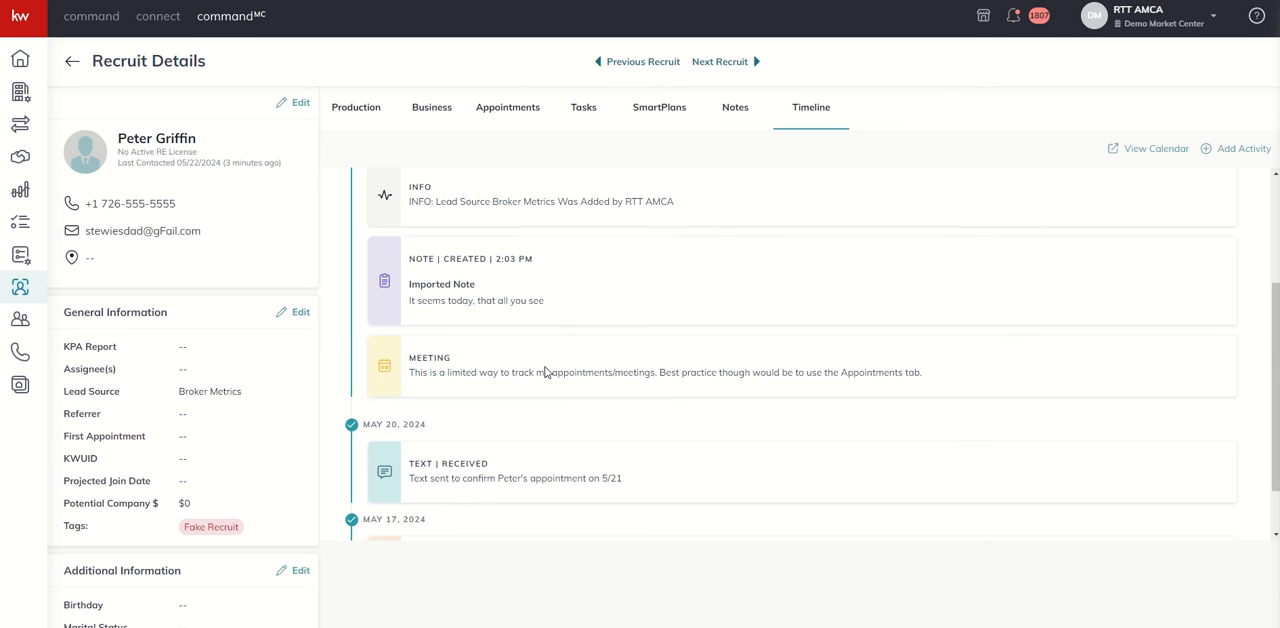
# Start a new appointment for the recruit and set the TLTest TestTL account as the one who conducted it
pyautogui.click(518, 117)
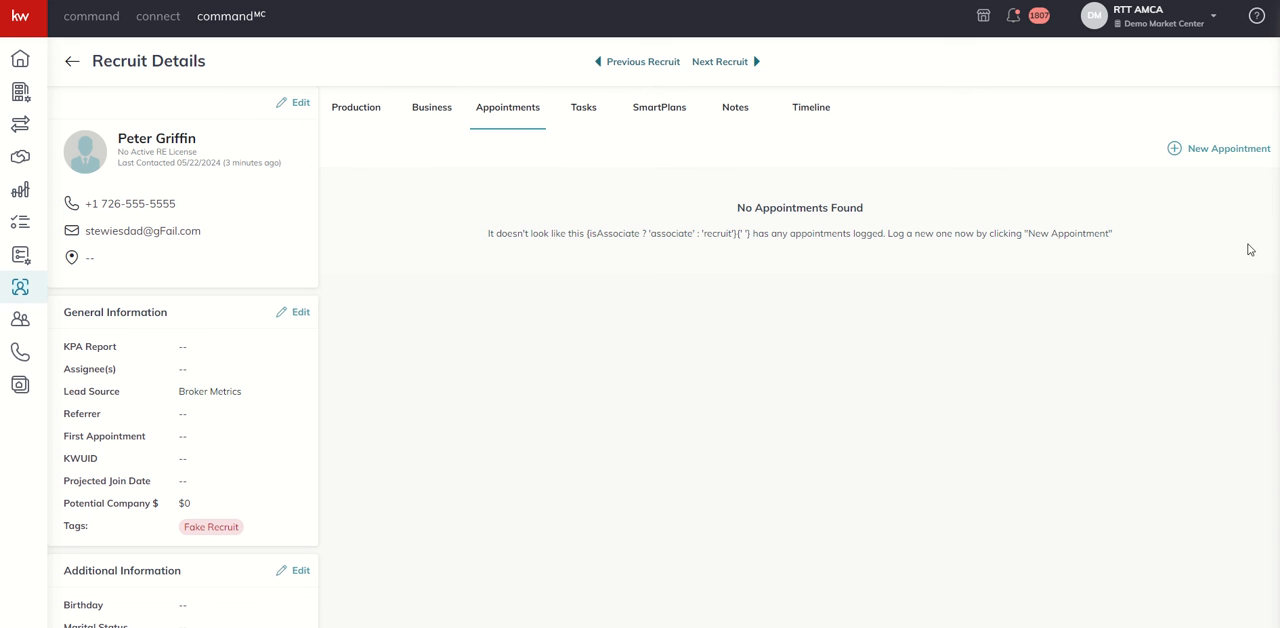
pyautogui.click(1215, 158)
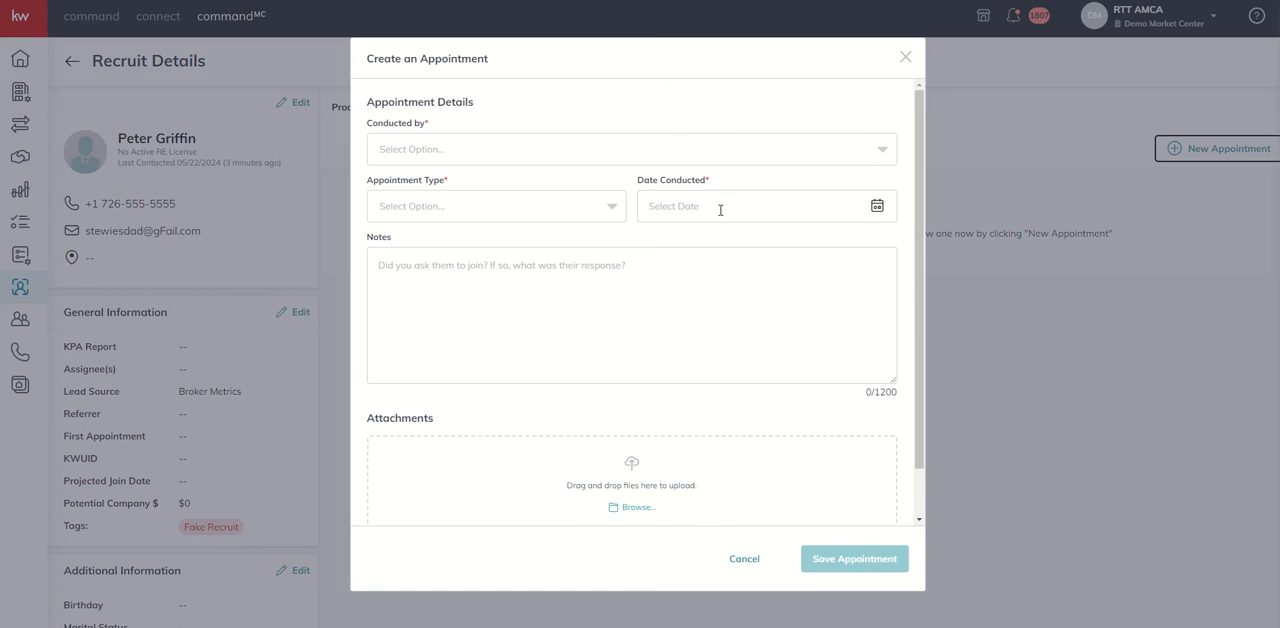
pyautogui.scroll(-1, 510, 213)
pyautogui.scroll(1, 508, 248)
pyautogui.click(508, 158)
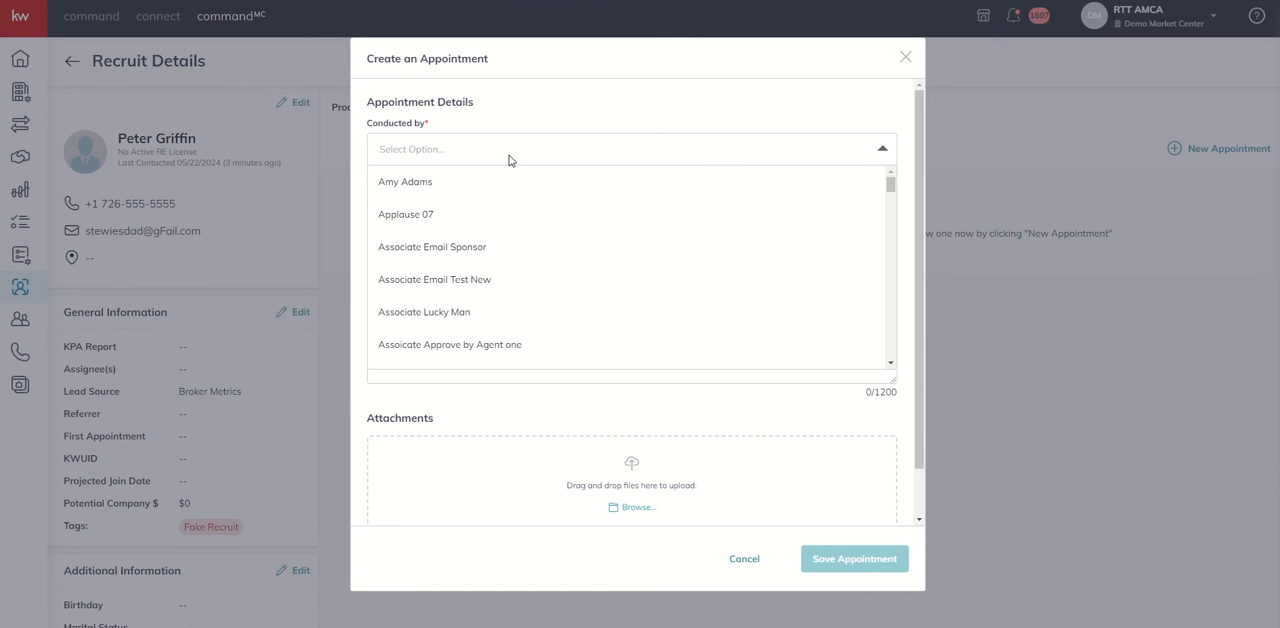
pyautogui.scroll(-1, 508, 160)
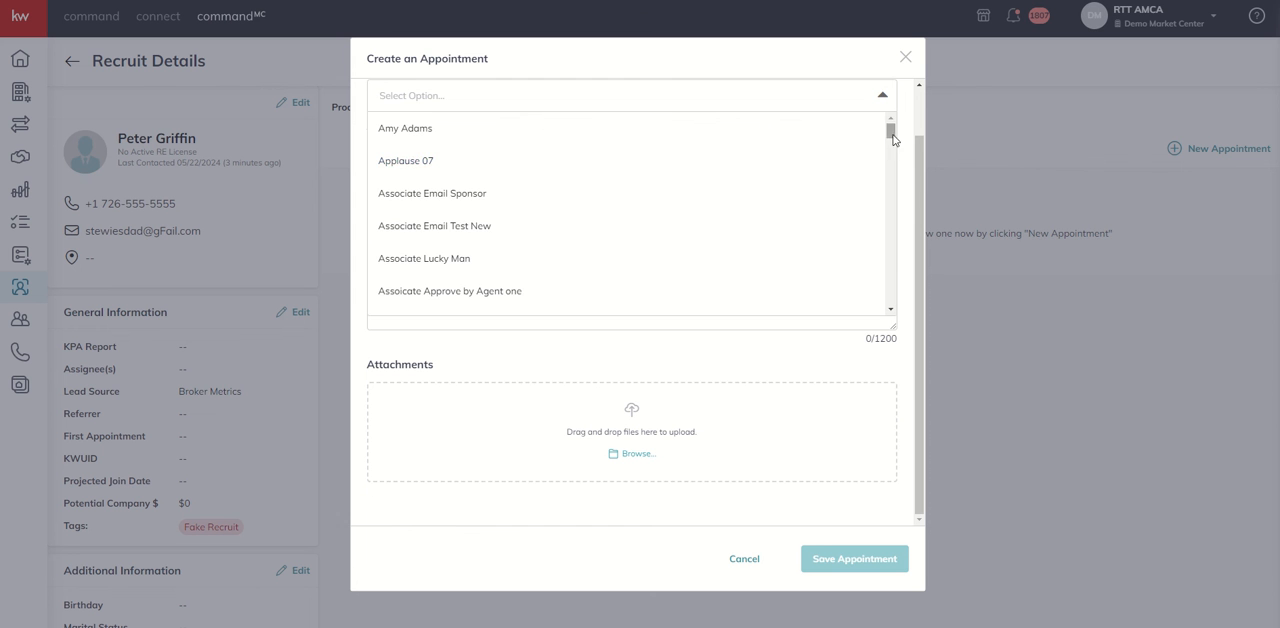
pyautogui.moveTo(889, 131); pyautogui.dragTo(872, 288)
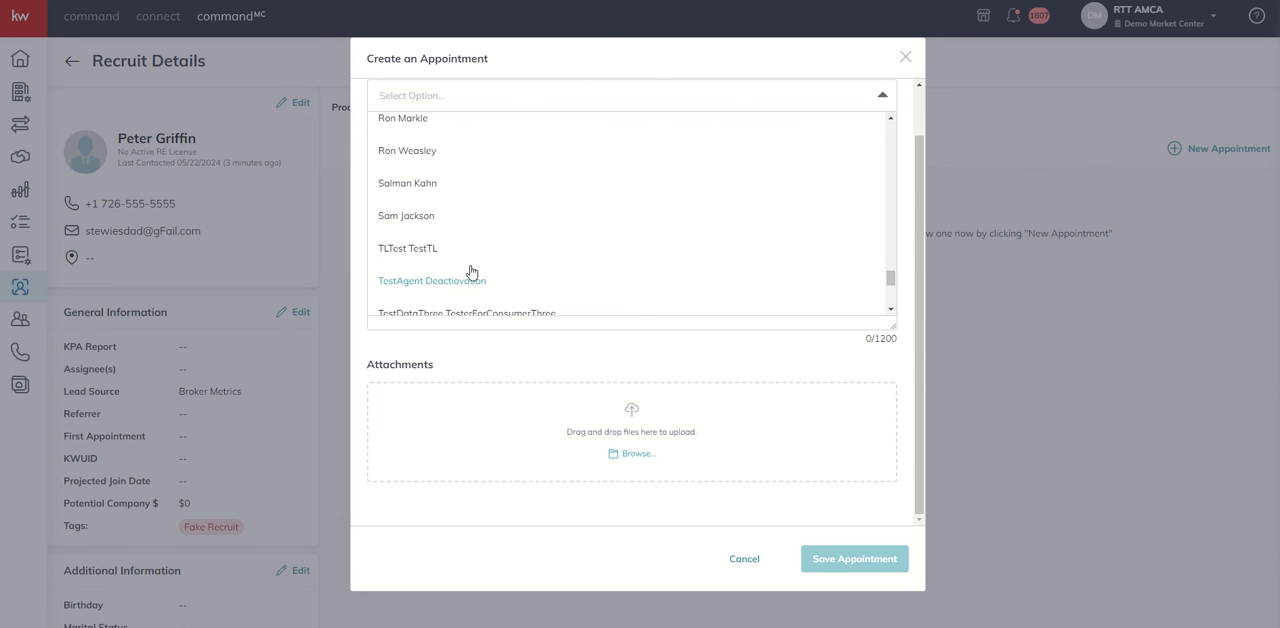
pyautogui.click(424, 250)
pyautogui.scroll(1, 420, 207)
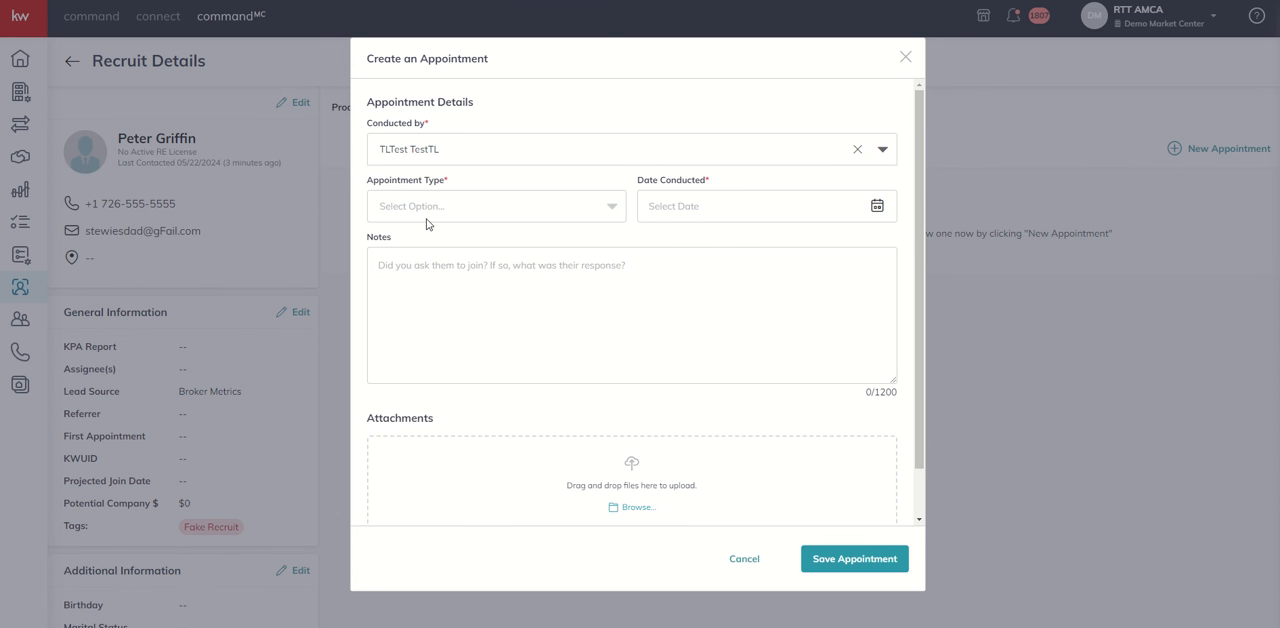
# Set the appointment type to Needs Analysis and the date conducted to 05/21/2024
pyautogui.click(428, 213)
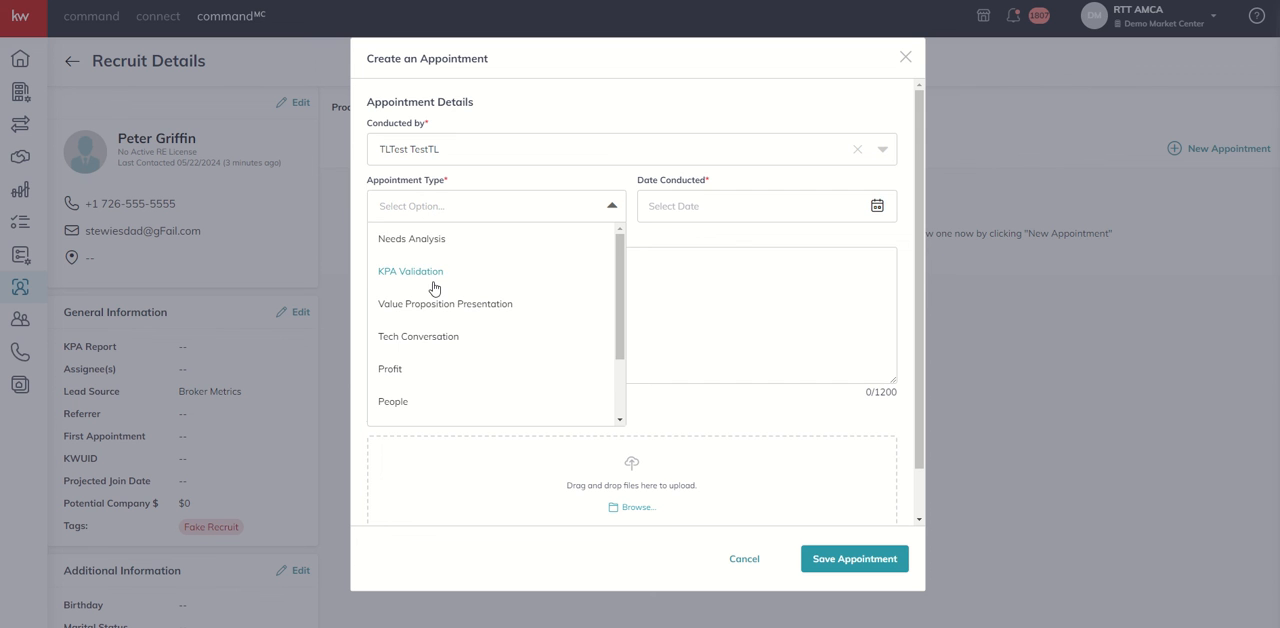
pyautogui.click(424, 242)
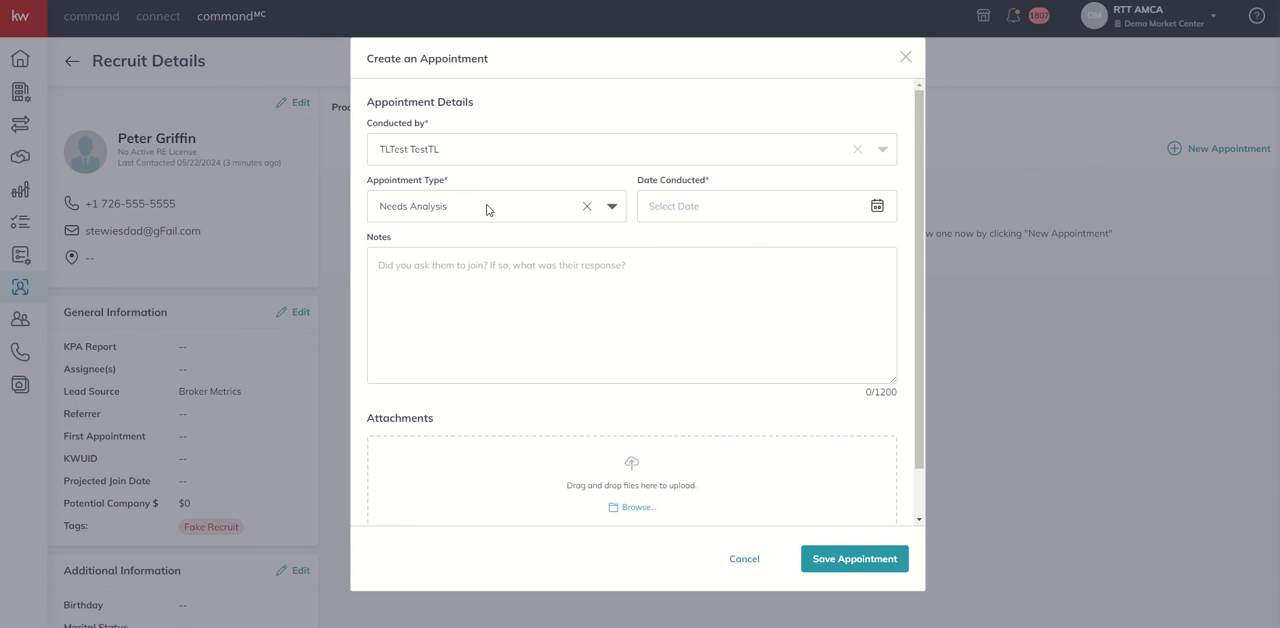
pyautogui.click(675, 211)
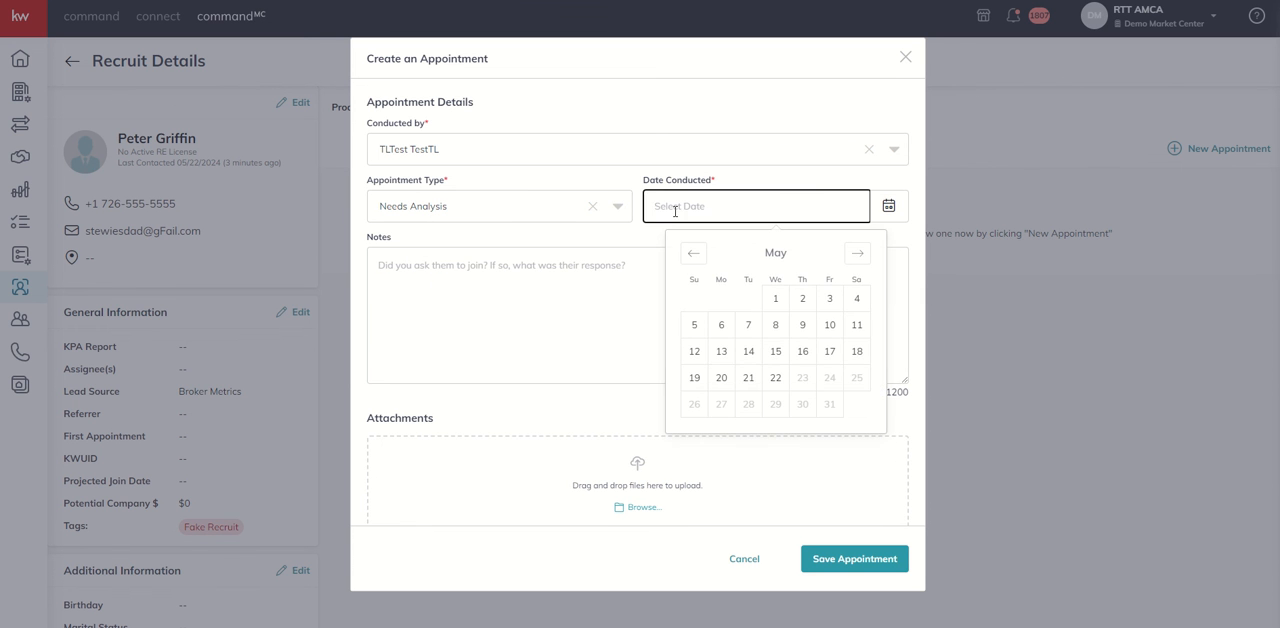
pyautogui.click(749, 380)
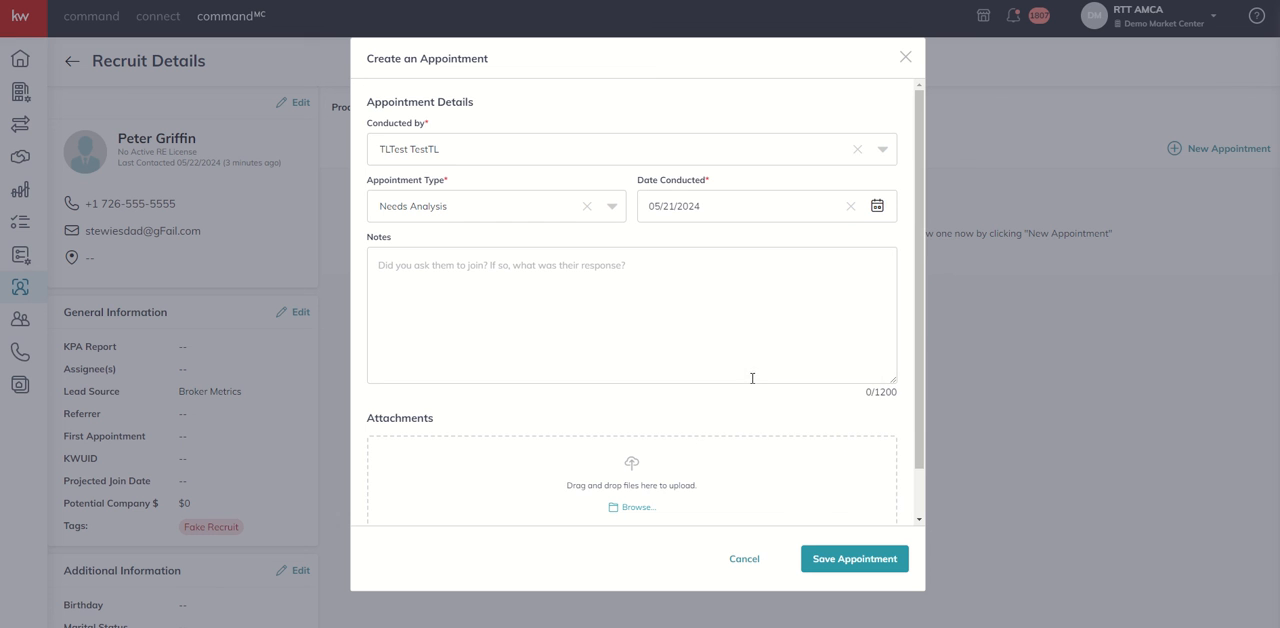
# Enter the appointment notes "Here's the detailed notes....." and save the appointment
pyautogui.click(431, 270)
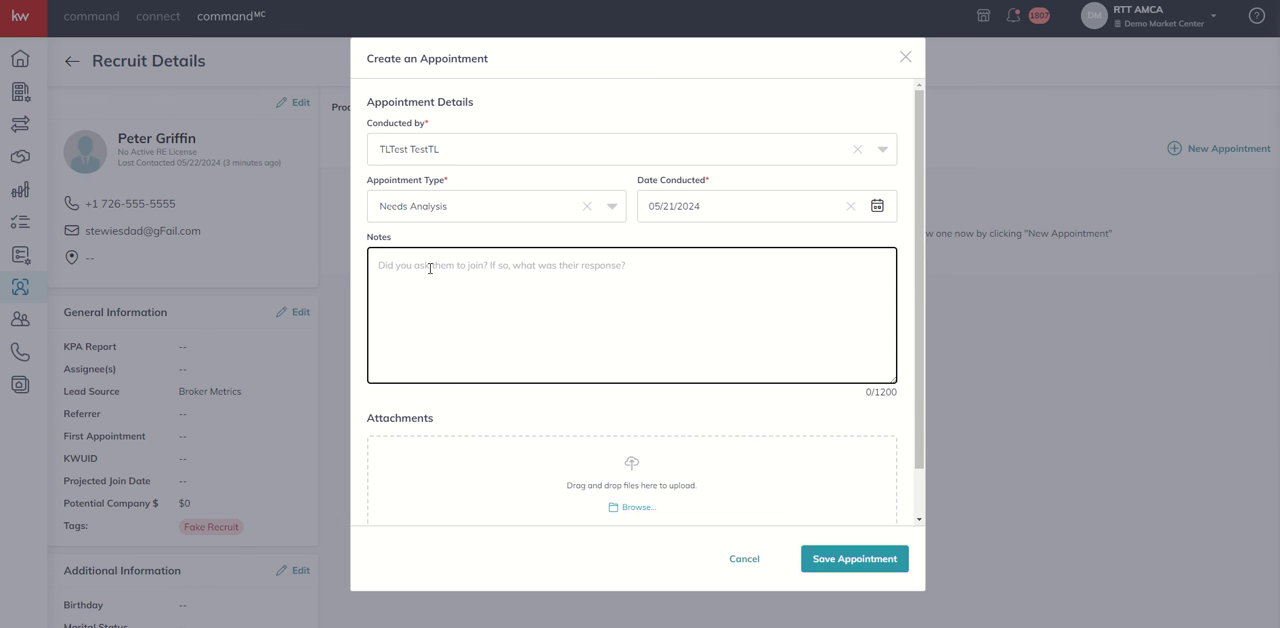
pyautogui.write("Here's the detai")
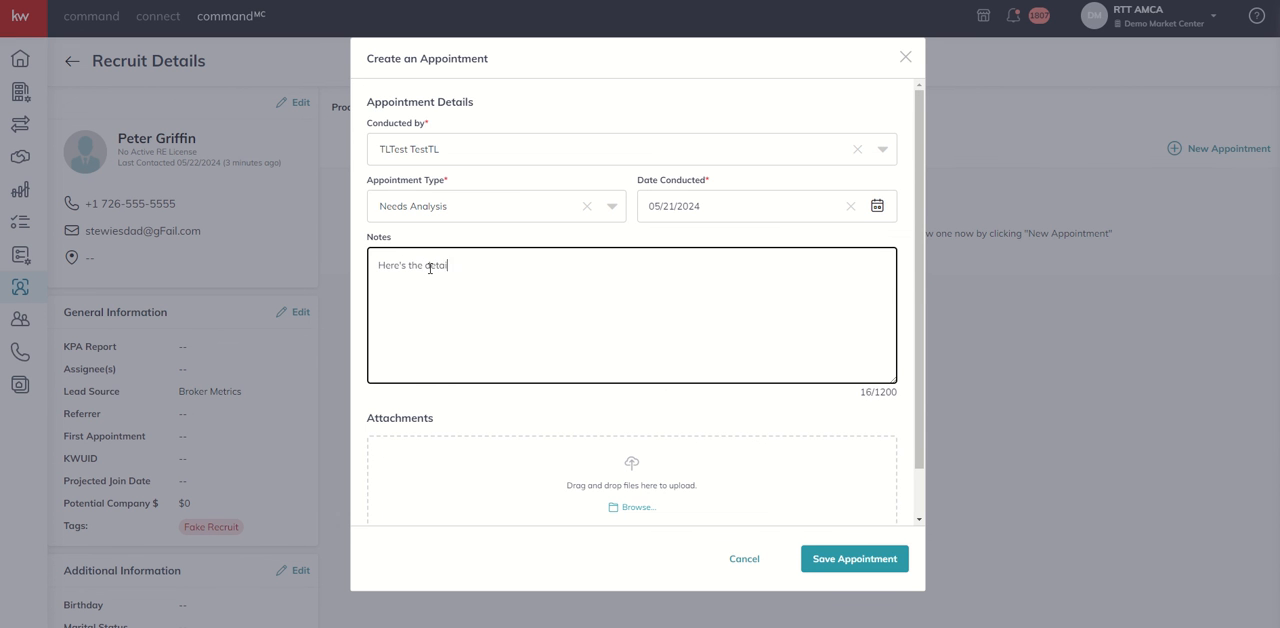
pyautogui.write('led notes.....')
pyautogui.scroll(-2, 437, 288)
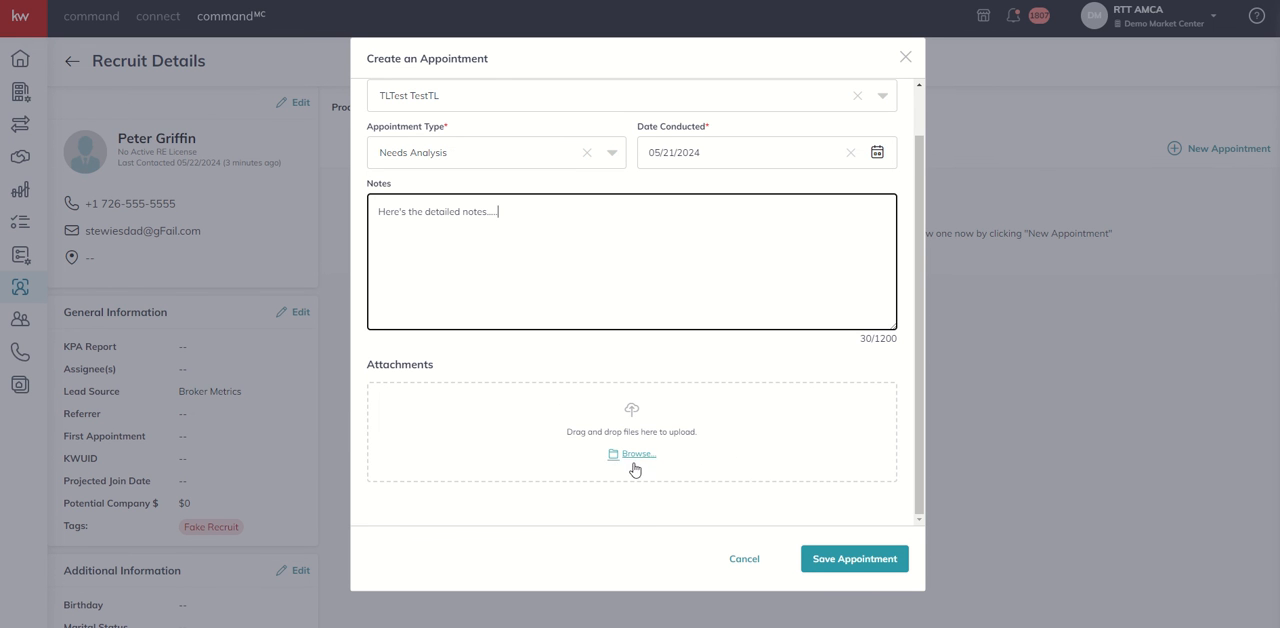
pyautogui.scroll(1, 589, 435)
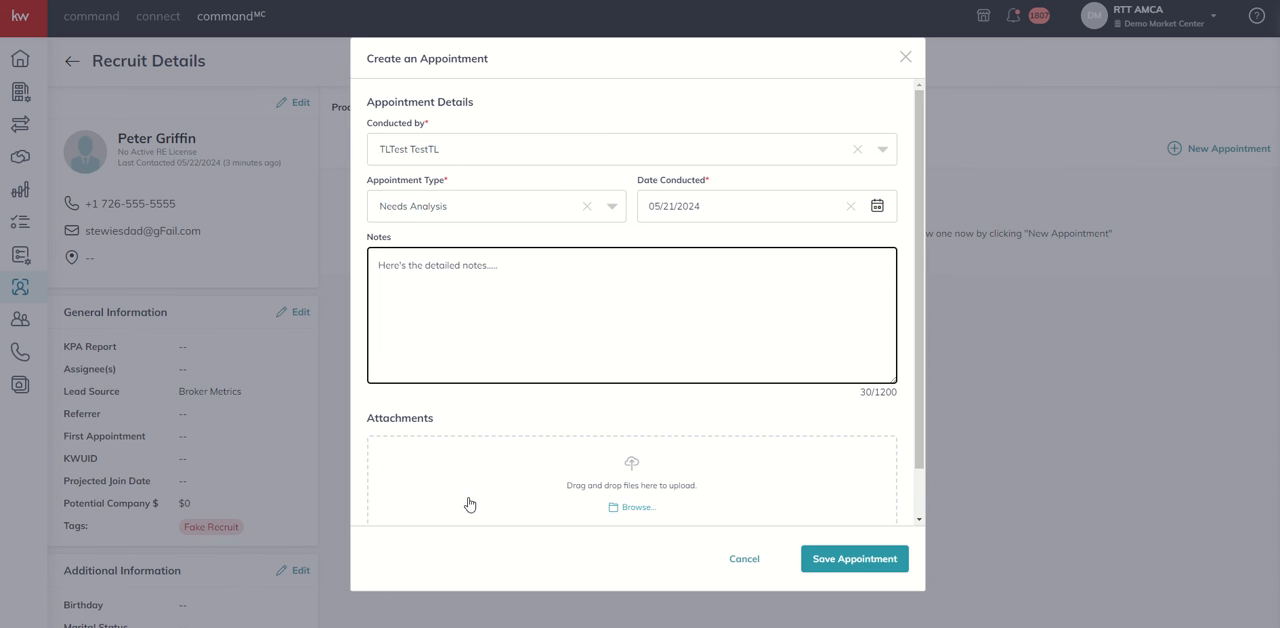
pyautogui.scroll(-1, 486, 495)
pyautogui.scroll(-1, 486, 495)
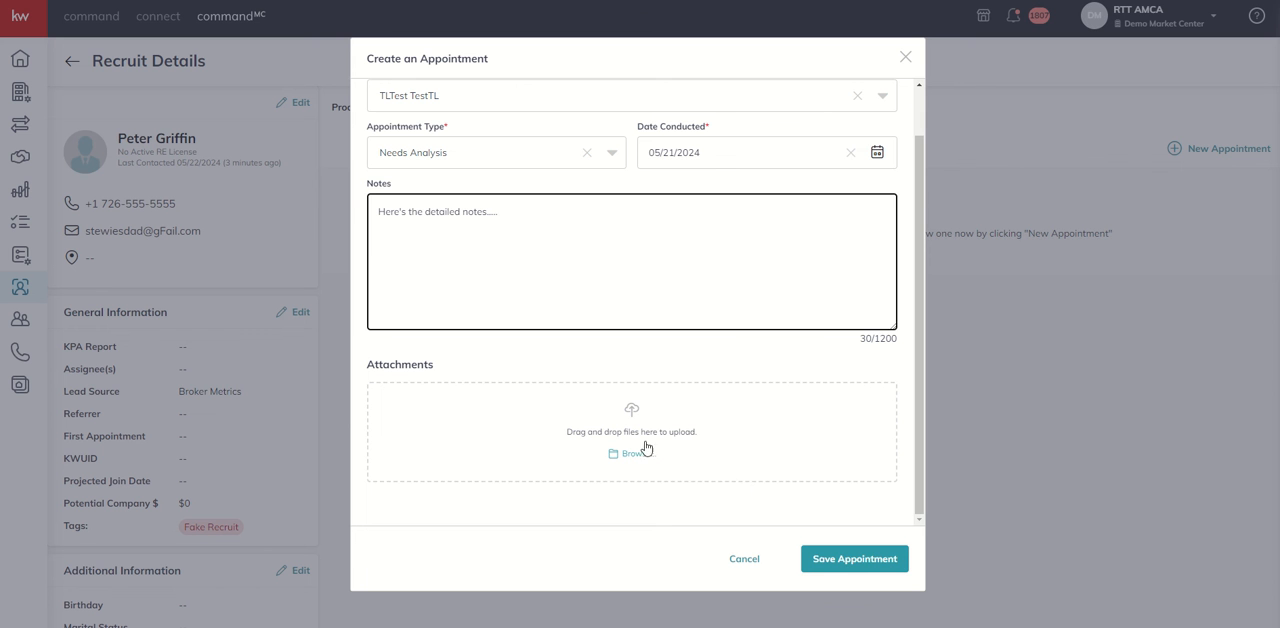
pyautogui.click(818, 563)
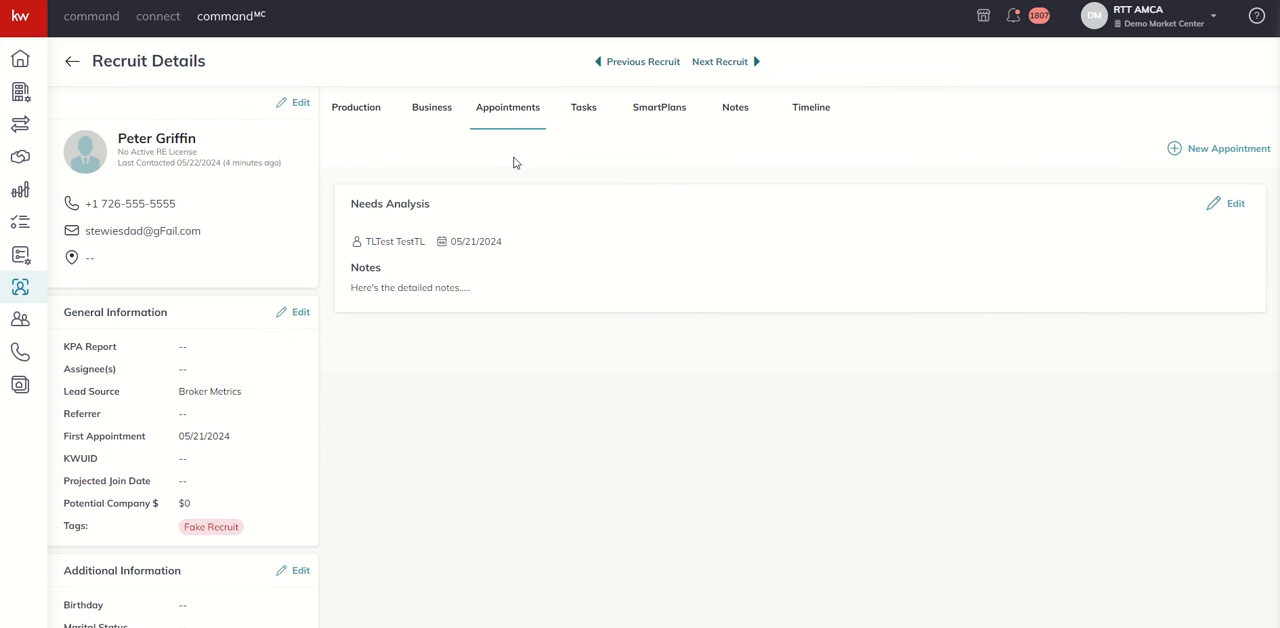
# Open the recruit's tasks and switch the list from Checklist Tasks to Other Tasks
pyautogui.click(580, 113)
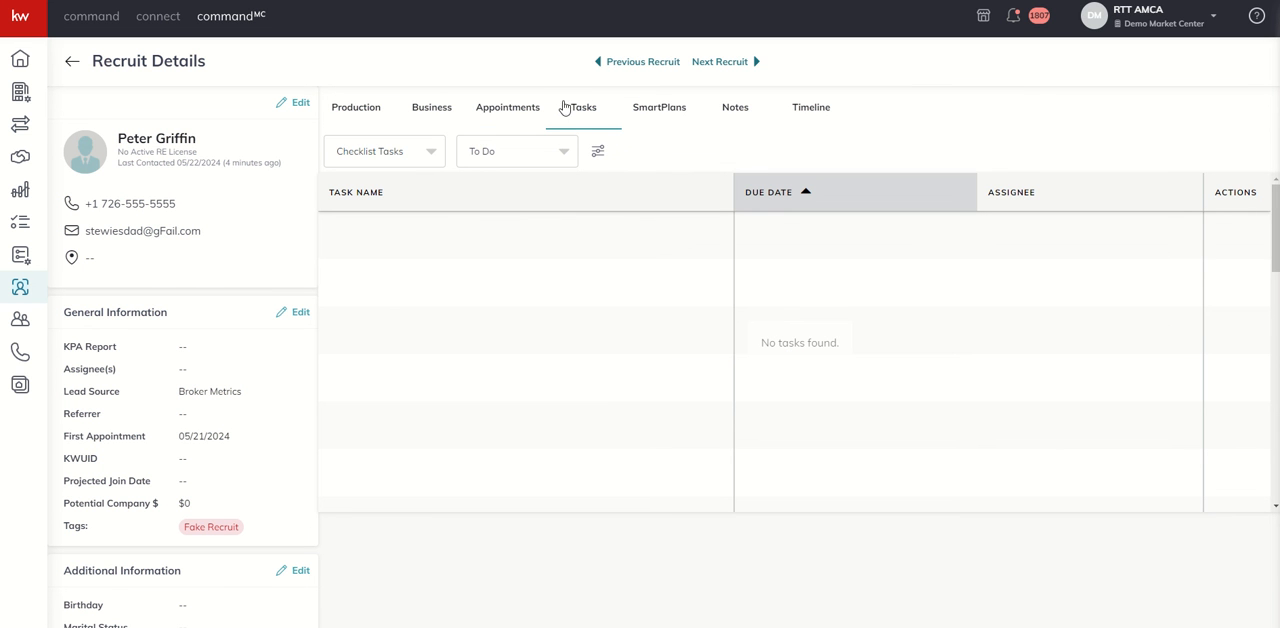
pyautogui.click(369, 160)
pyautogui.click(366, 222)
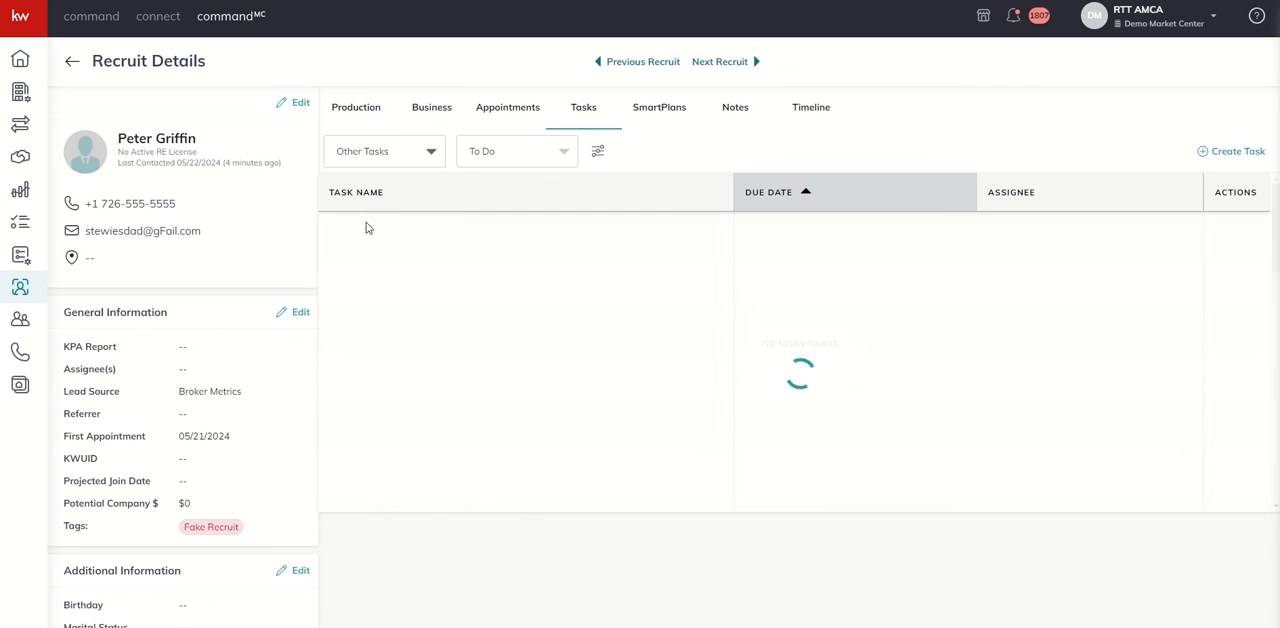
pyautogui.click(395, 151)
pyautogui.click(394, 183)
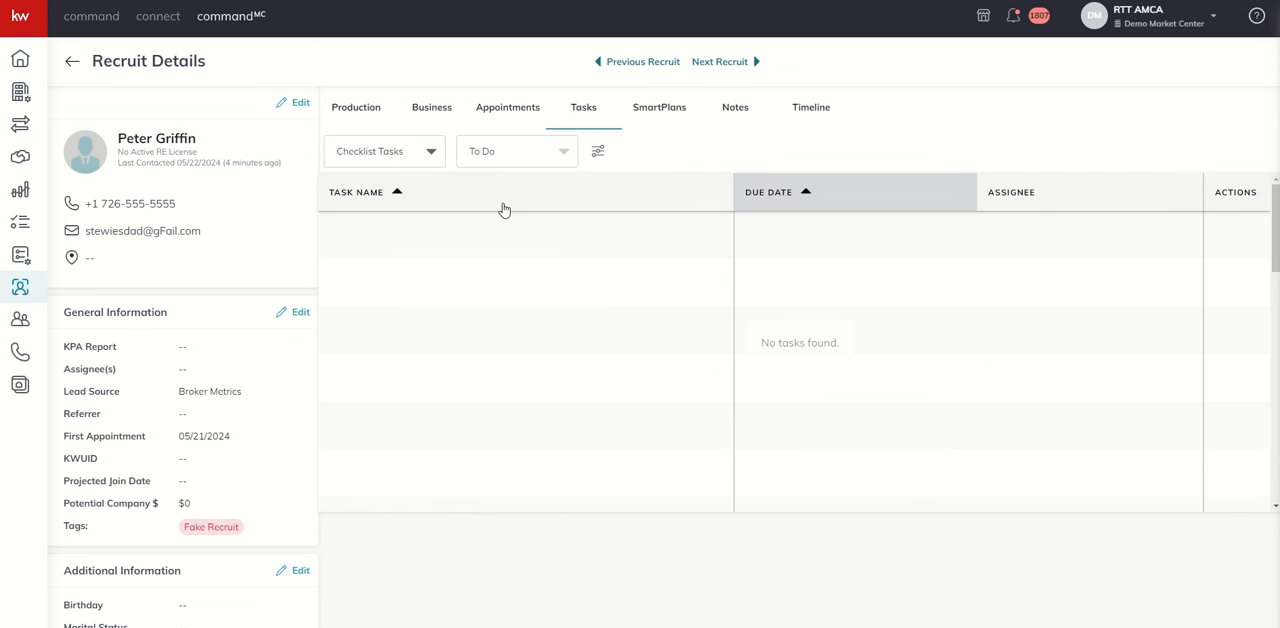
pyautogui.click(431, 160)
pyautogui.click(370, 217)
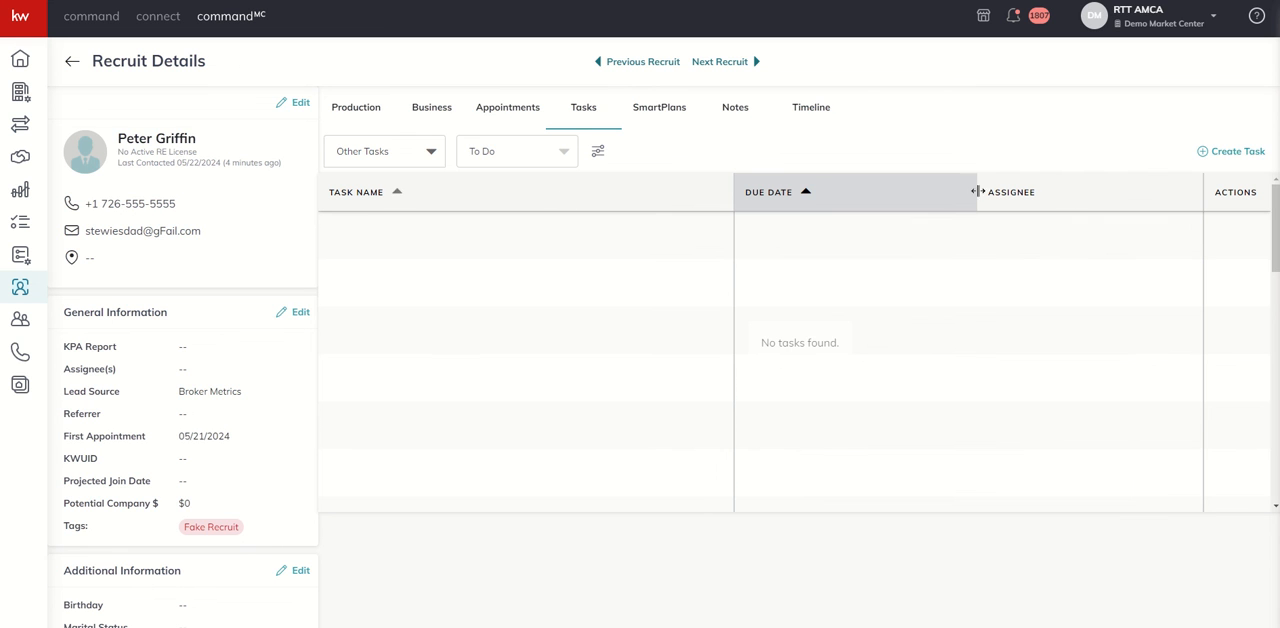
# Start a custom task named "Send Copy of MREA" with the due date 5/24/2024
pyautogui.click(1231, 155)
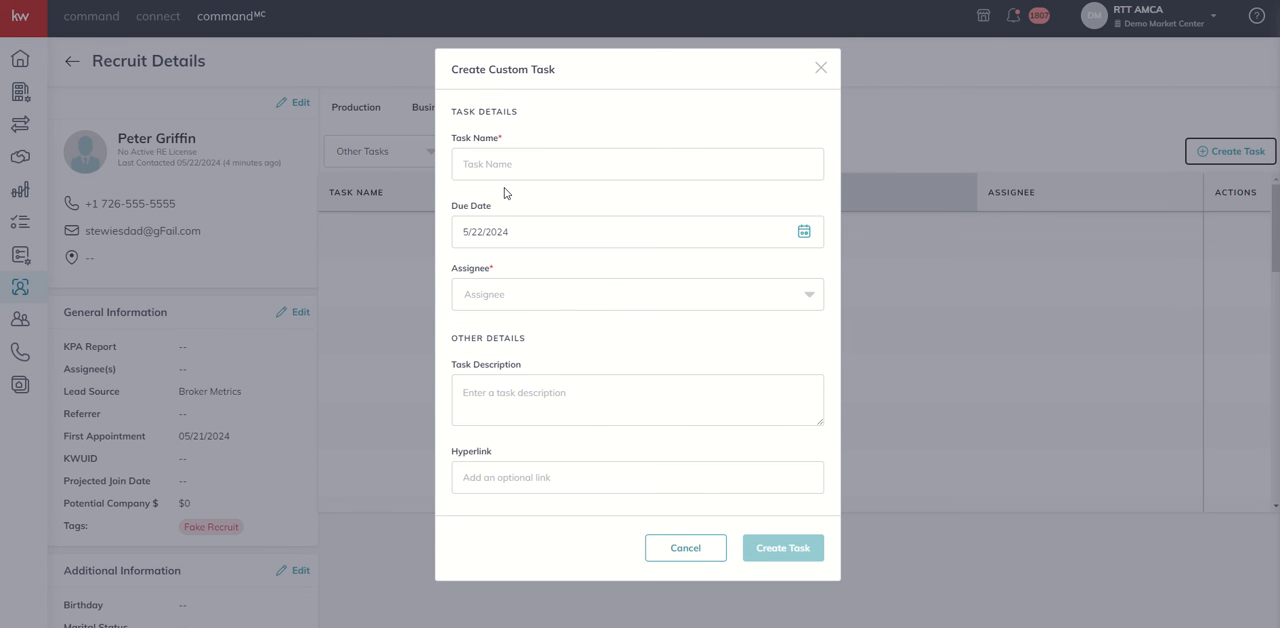
pyautogui.click(514, 164)
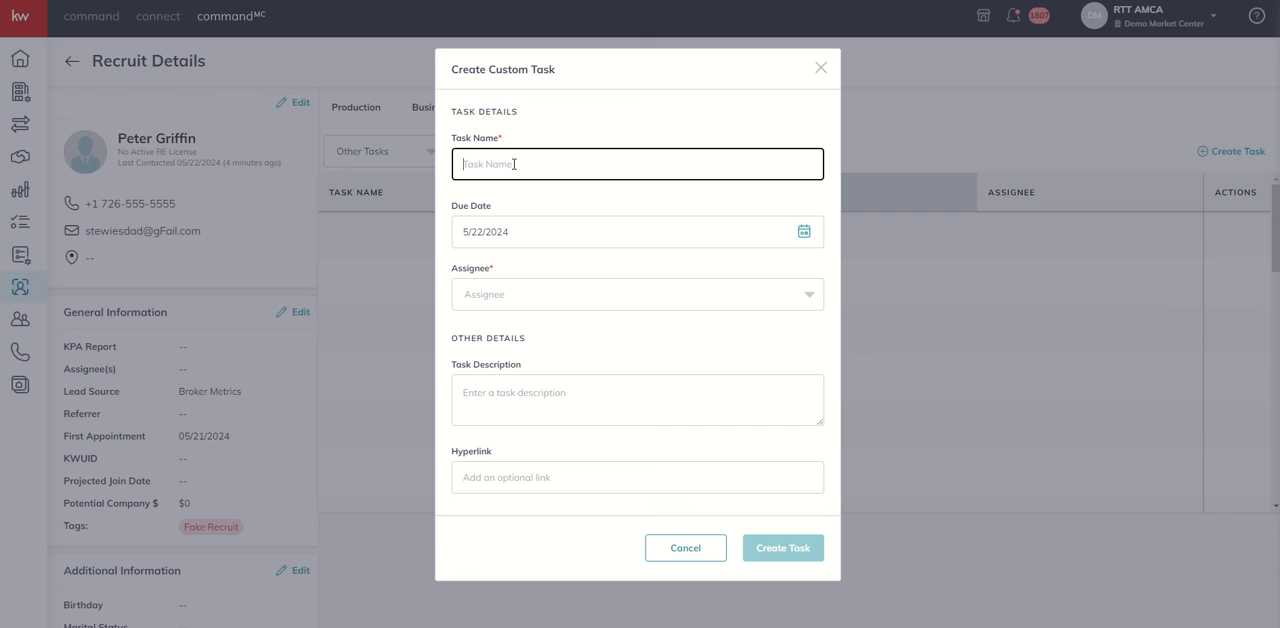
pyautogui.write('Send Co')
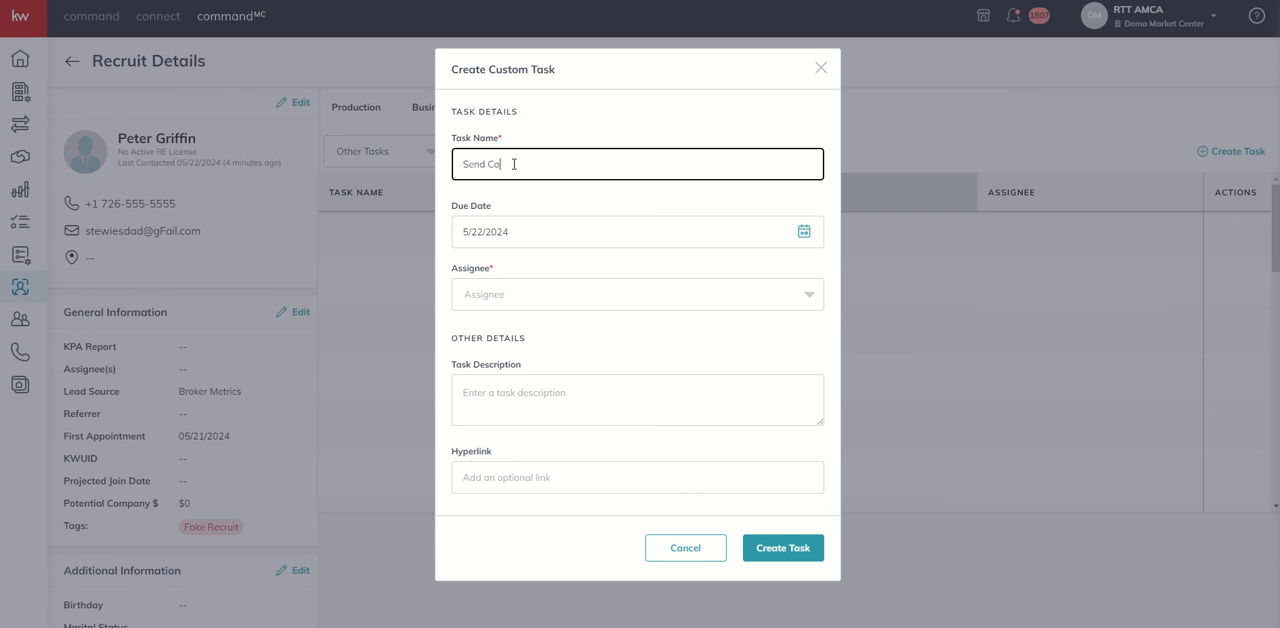
pyautogui.write('py of MREA')
pyautogui.click(503, 236)
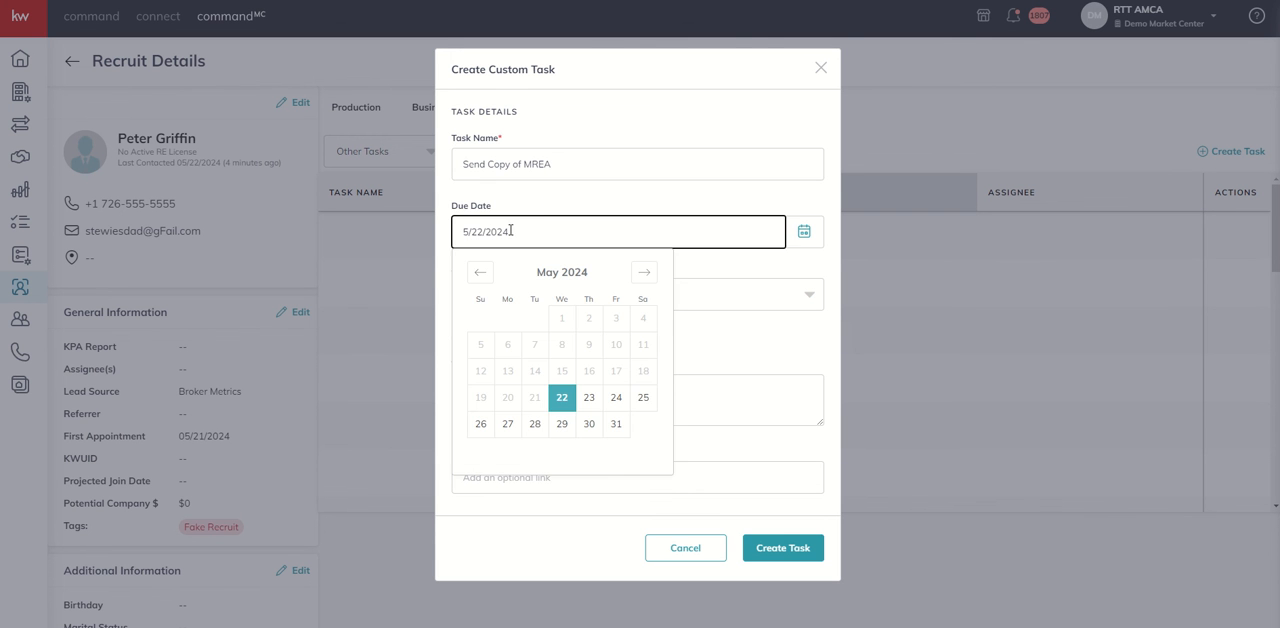
pyautogui.click(612, 397)
# Assign the custom task to the Broccoli TestAcctOne account (Market Center Leader)
pyautogui.click(530, 304)
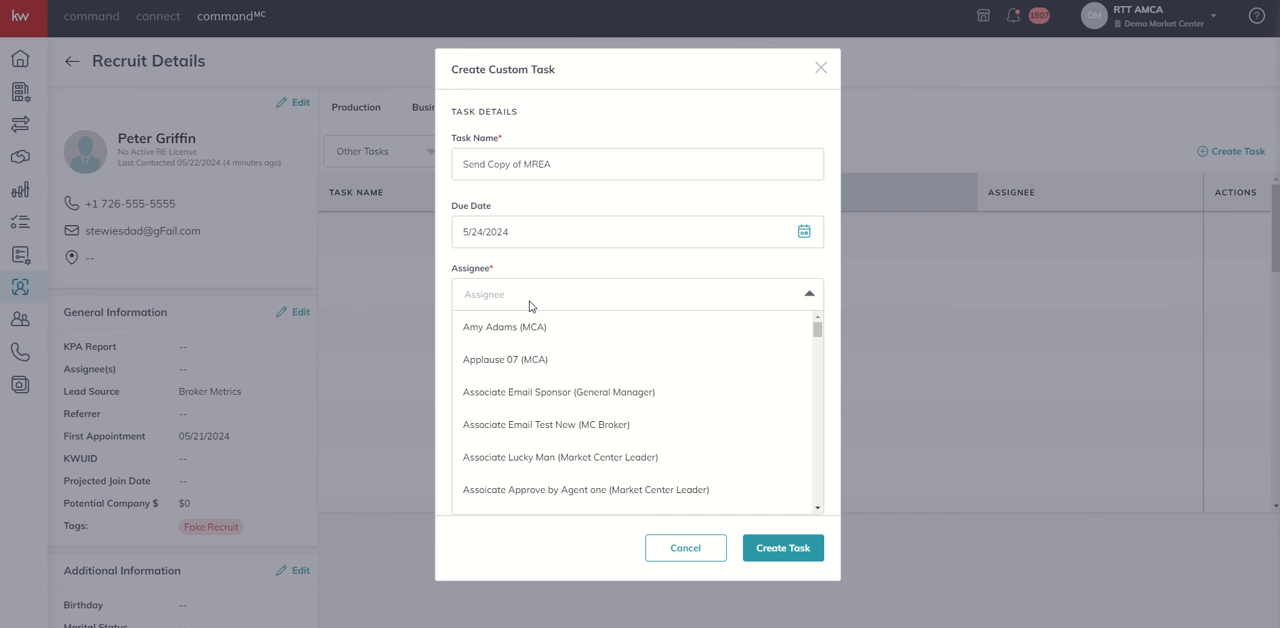
pyautogui.scroll(-8, 523, 372)
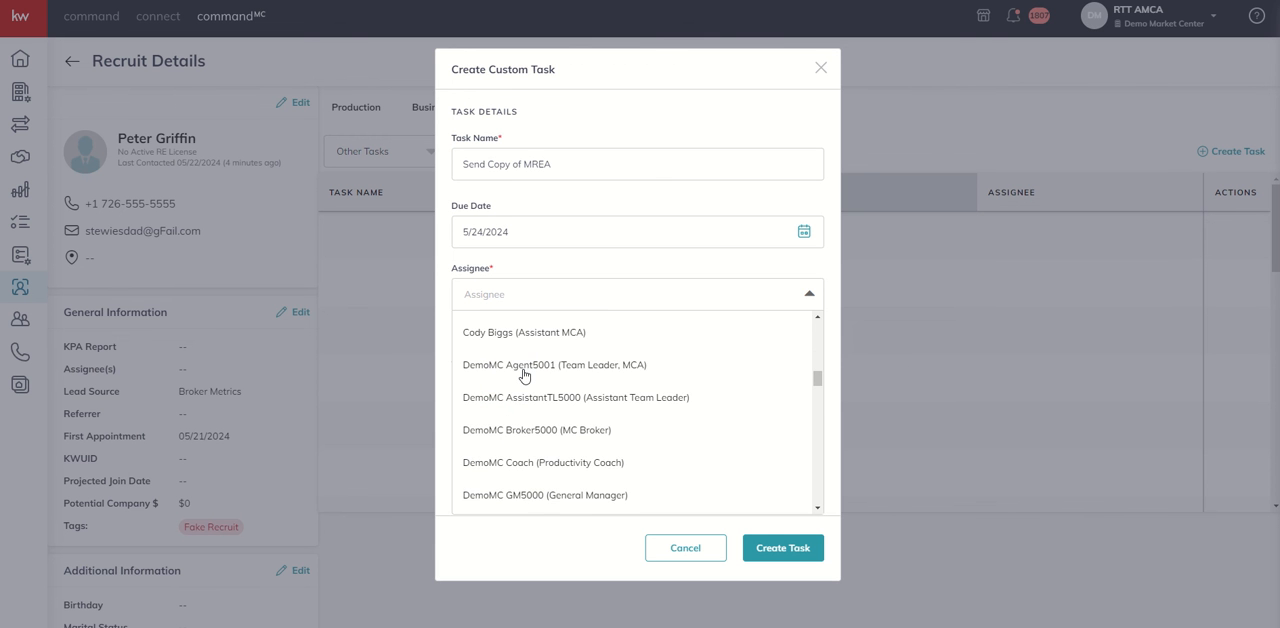
pyautogui.scroll(3, 520, 380)
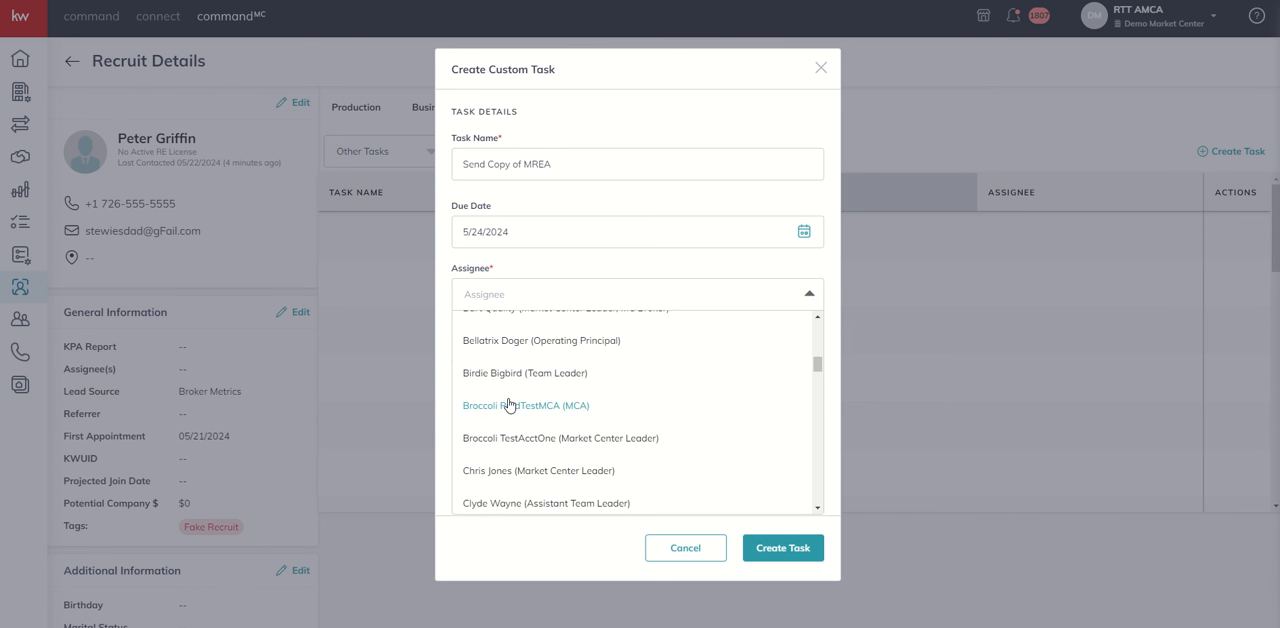
pyautogui.scroll(1, 508, 405)
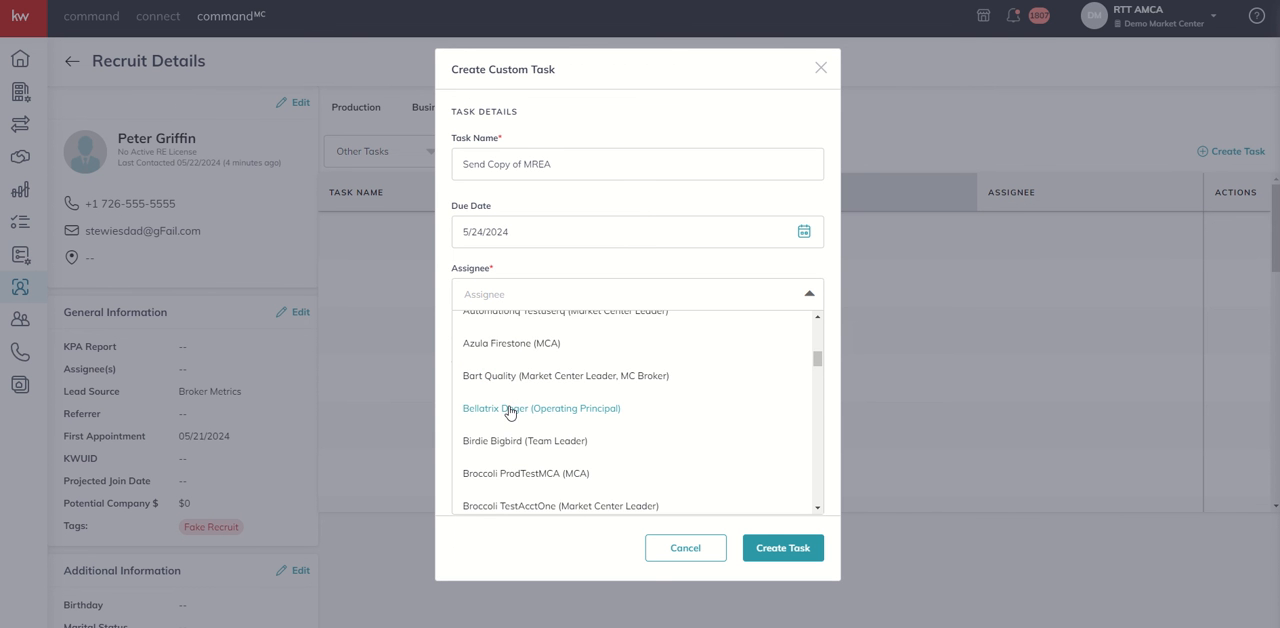
pyautogui.scroll(-2, 510, 414)
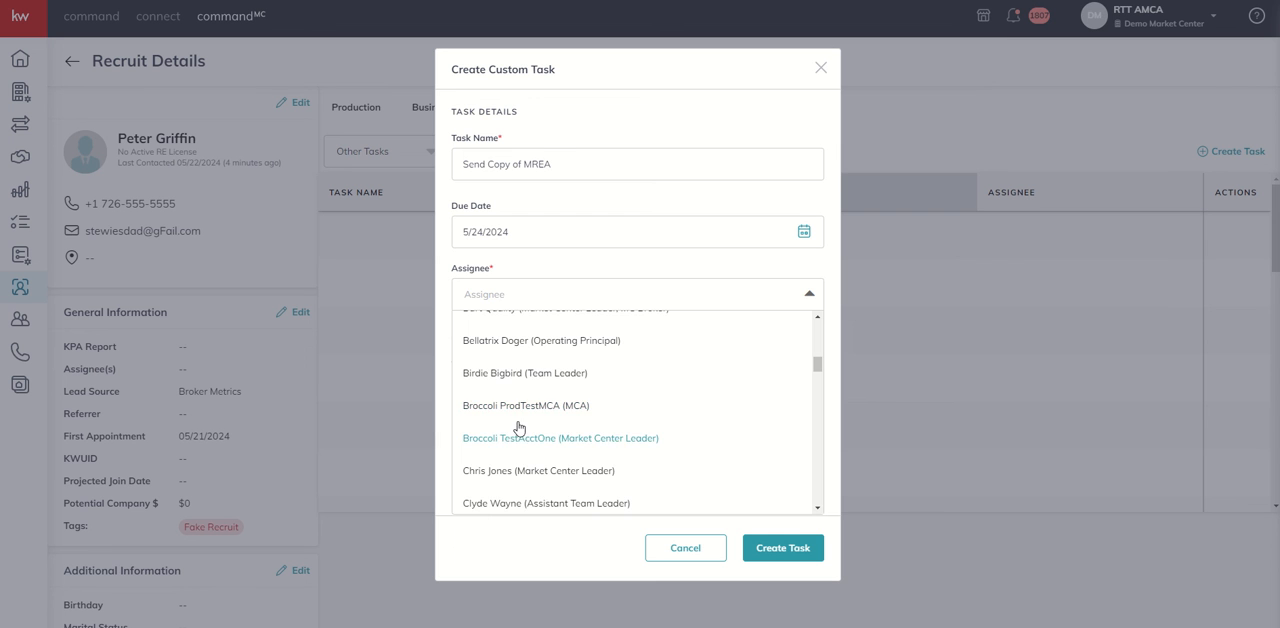
pyautogui.click(510, 440)
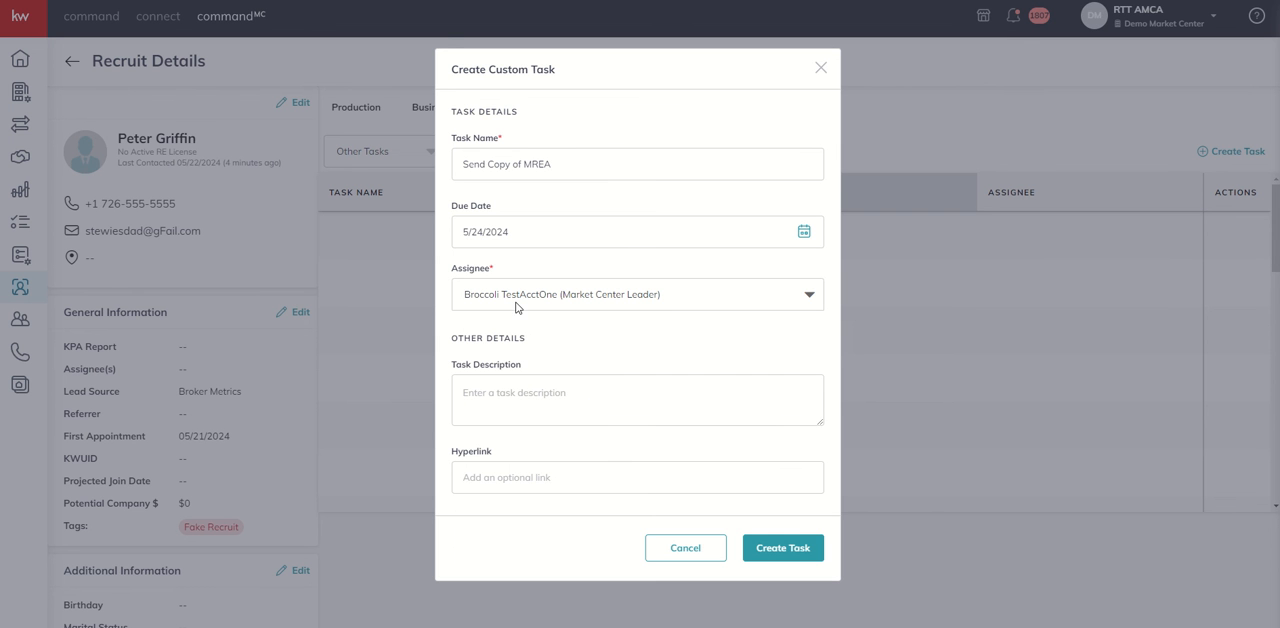
# Begin the task description with "Please mail copy of MREA with short card from me. Please address to" and the recruit's first name
pyautogui.click(520, 406)
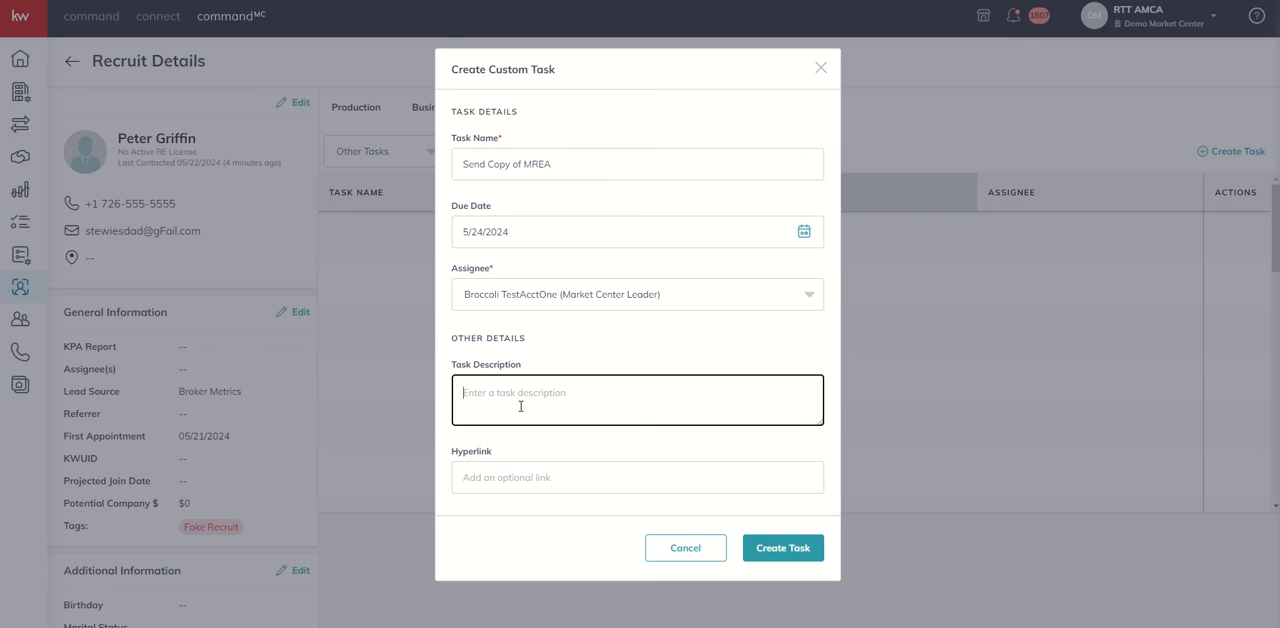
pyautogui.write('Please mail copy of MREA with short card from me.  Please a')
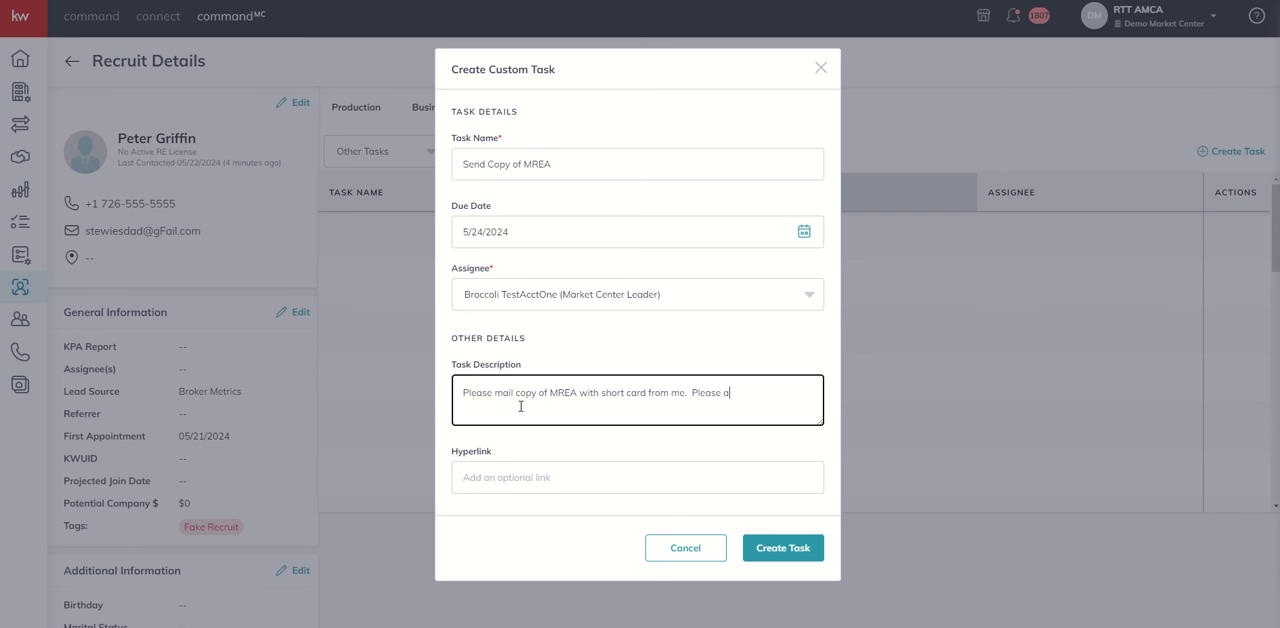
pyautogui.write('ddress to ')
pyautogui.write('Peter.')
# Add "Handwrite," the recruit's first name and "it was great meeting you. Look forward to seeing you soon!" to the description, and create the task
pyautogui.write('Handwrite, P')
pyautogui.write('eter, it was great ')
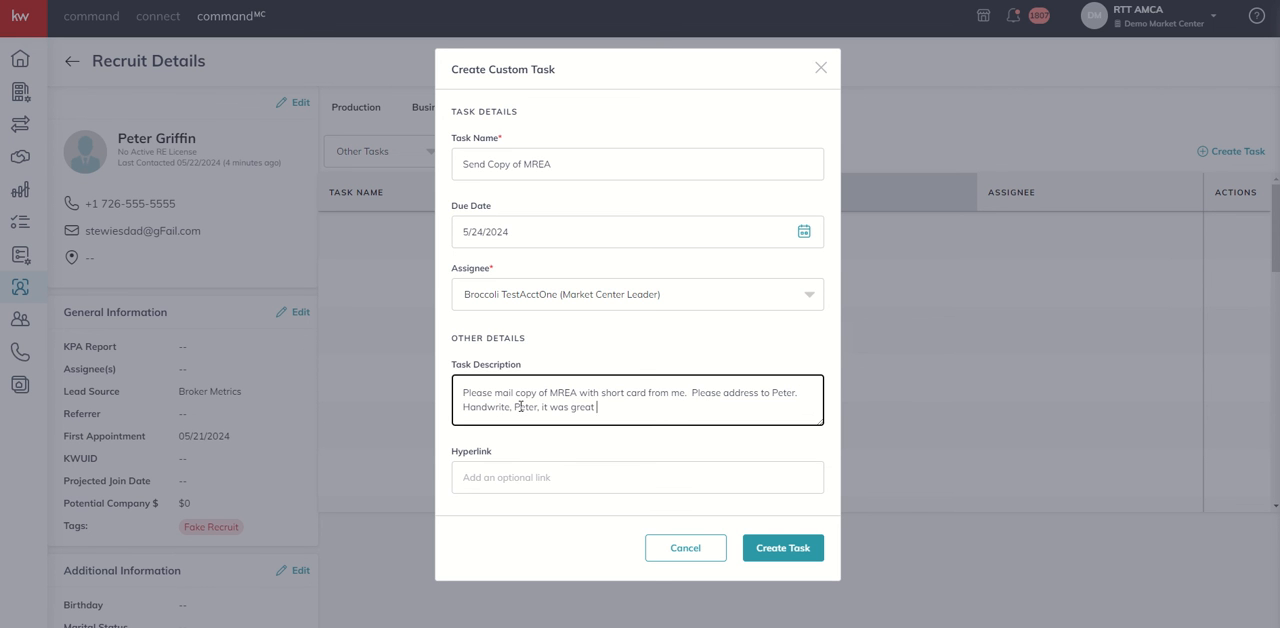
pyautogui.write('meeting you.  Look forward to seeing you soon')
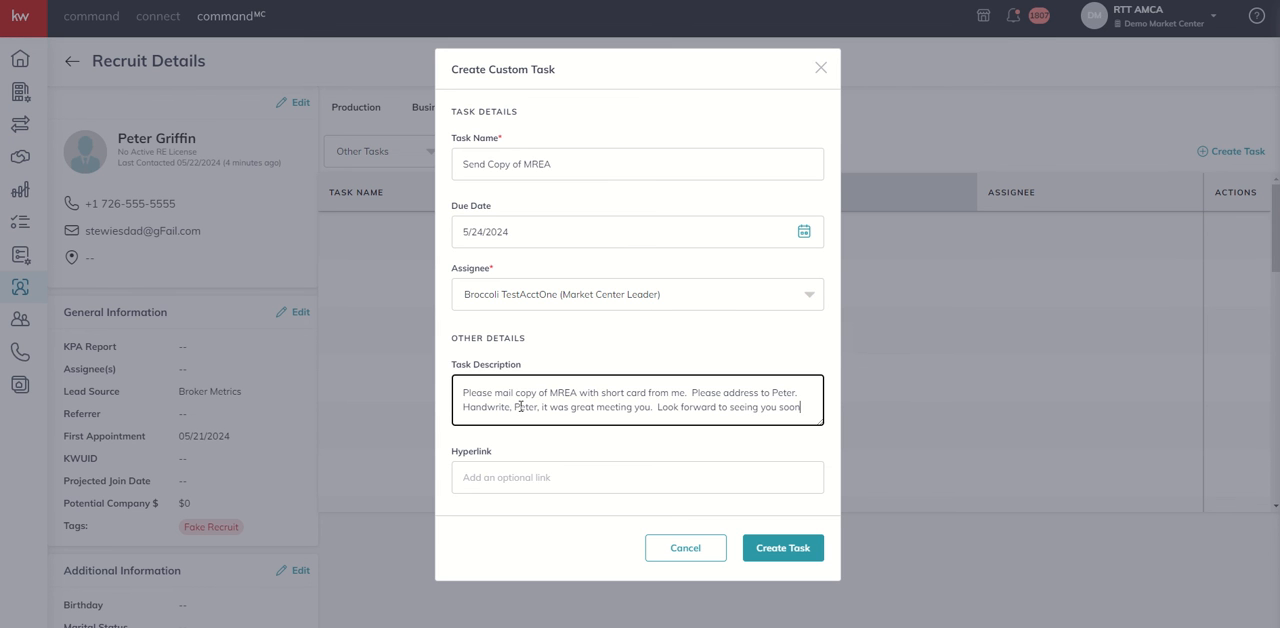
pyautogui.write('!')
pyautogui.click(774, 548)
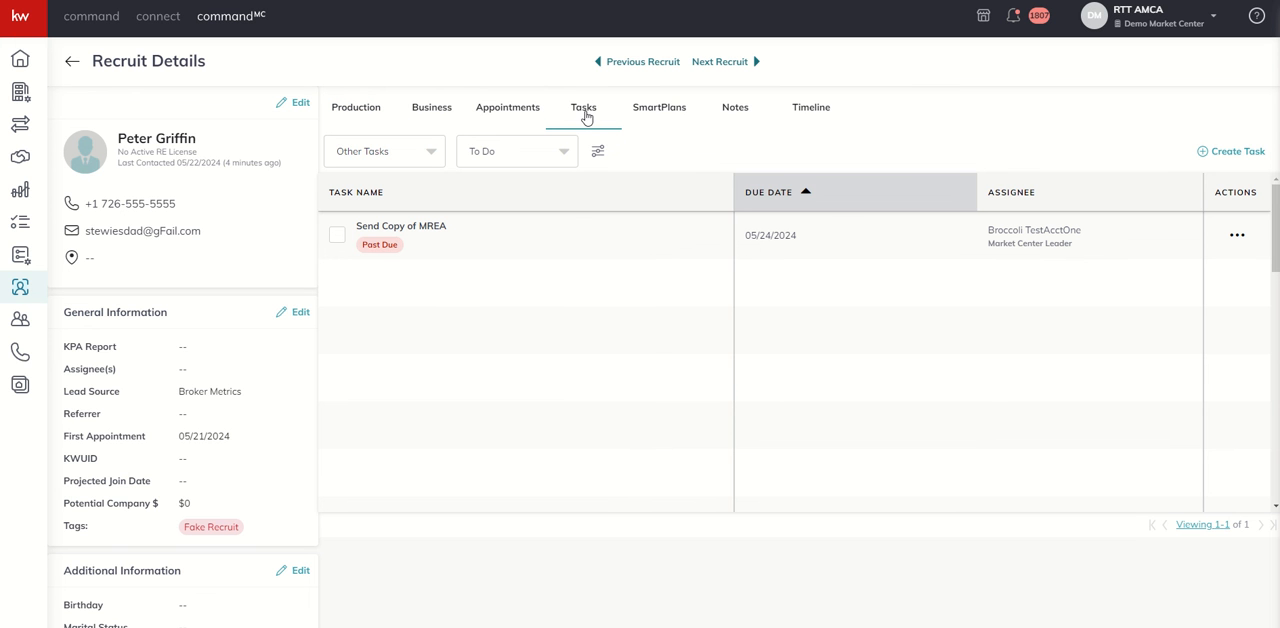
# Check the recruit's other tasks by Completed, Archived and Expired status, and return the list to To Do
pyautogui.click(563, 152)
pyautogui.click(503, 217)
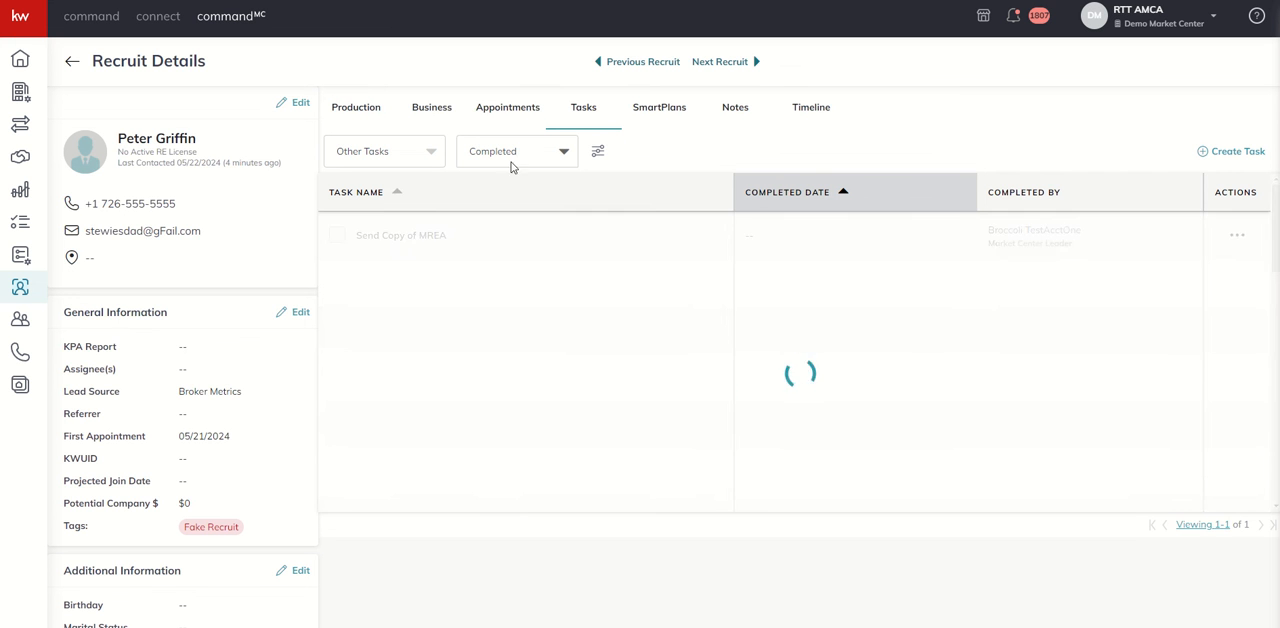
pyautogui.click(517, 157)
pyautogui.click(495, 249)
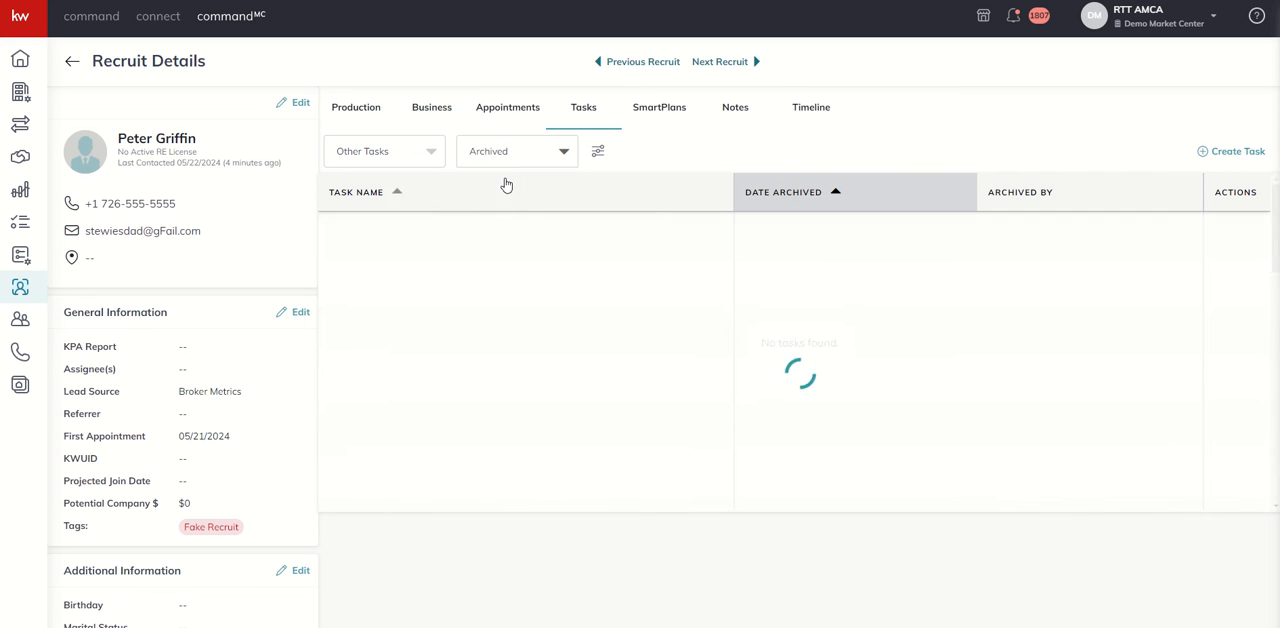
pyautogui.click(508, 160)
pyautogui.click(484, 282)
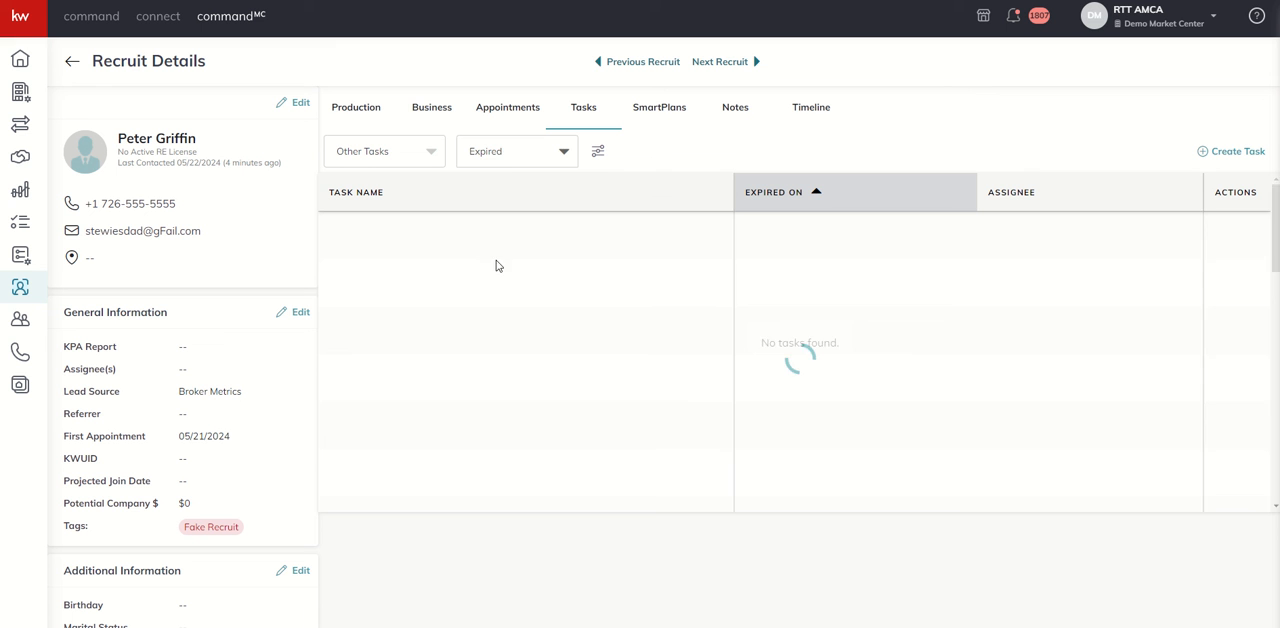
pyautogui.click(512, 159)
pyautogui.click(511, 185)
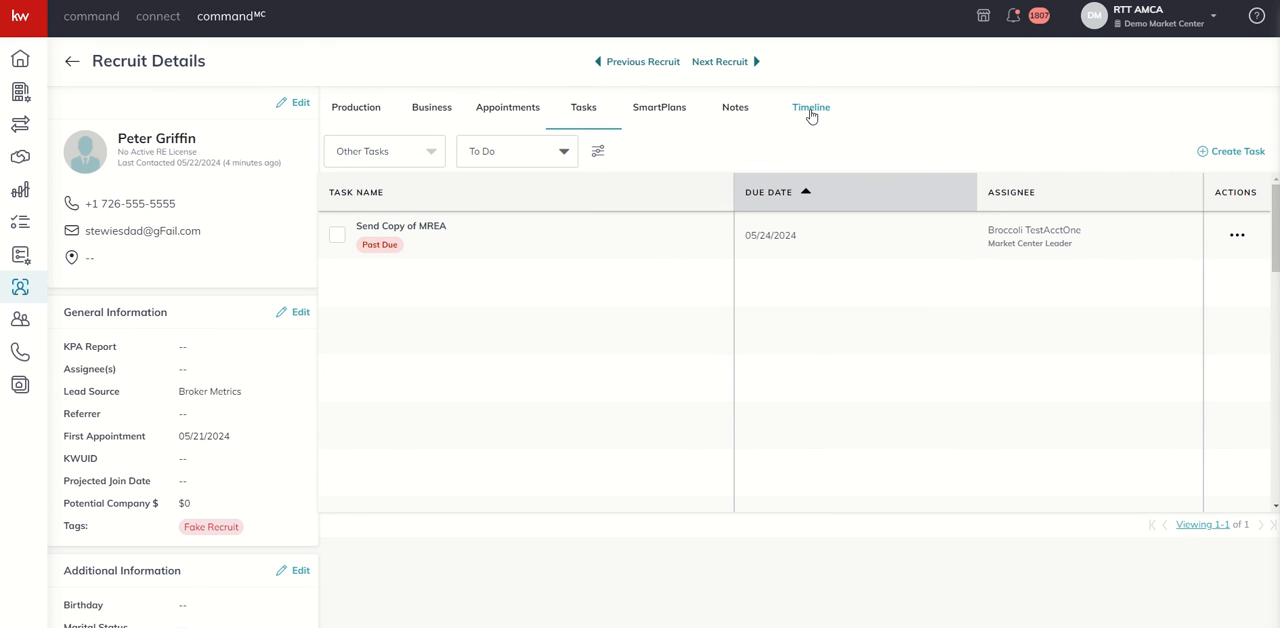
# Review the recruit's timeline activity and the recorded appointments
pyautogui.click(811, 117)
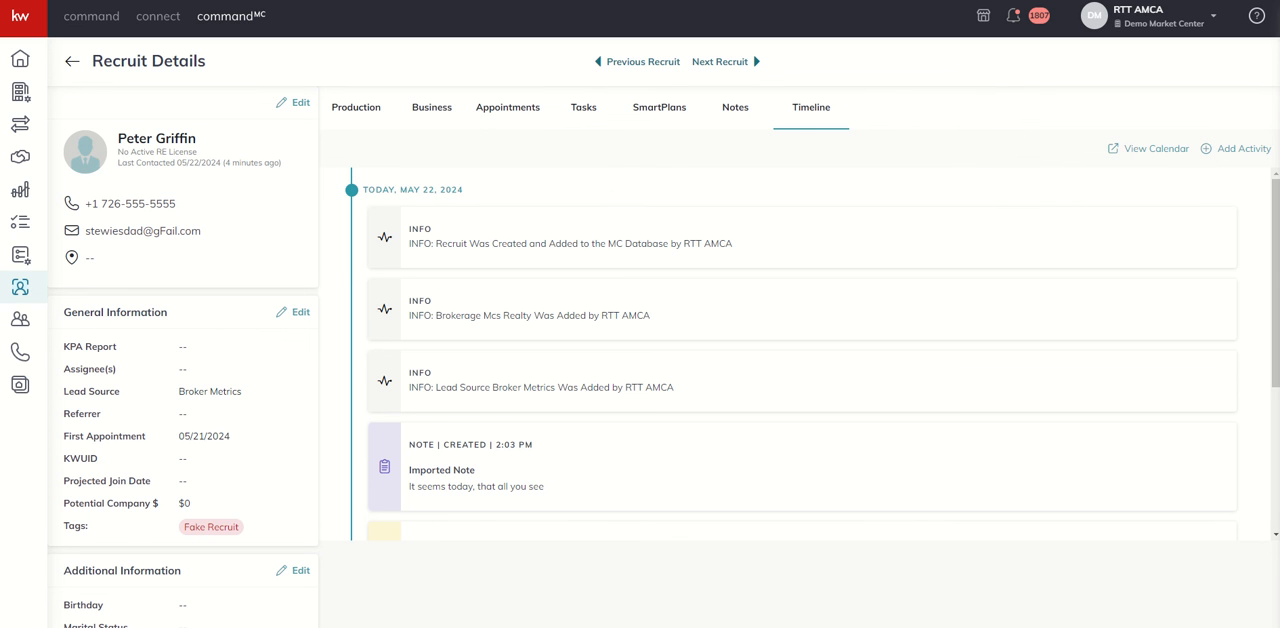
pyautogui.click(498, 116)
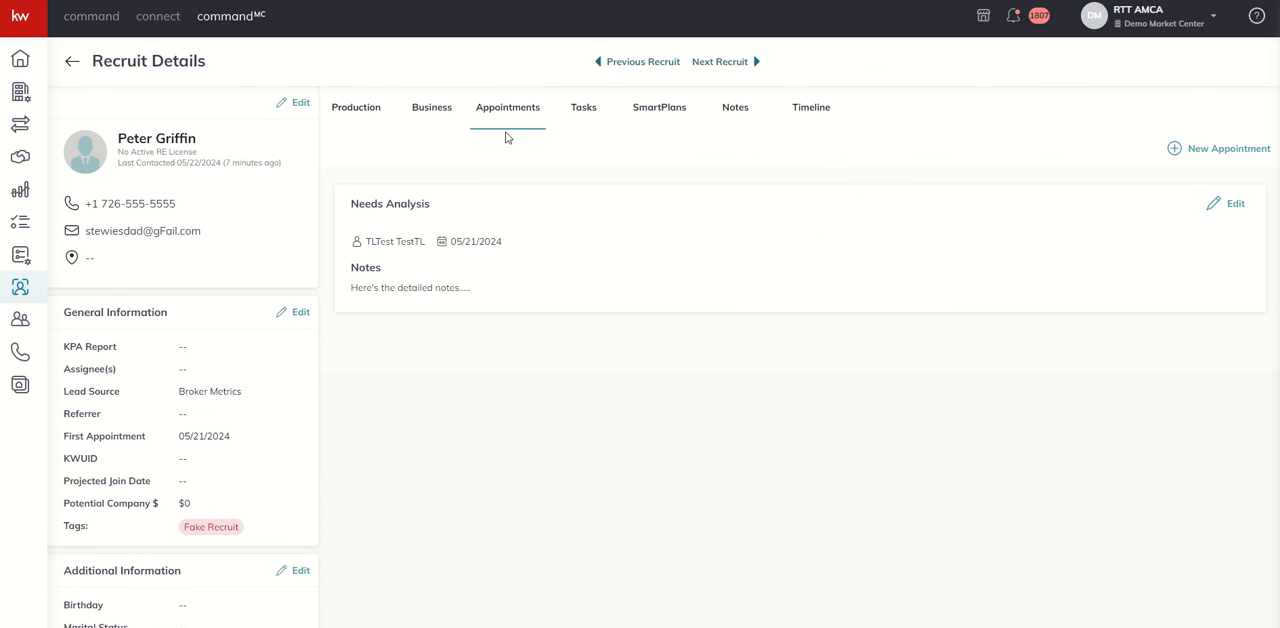